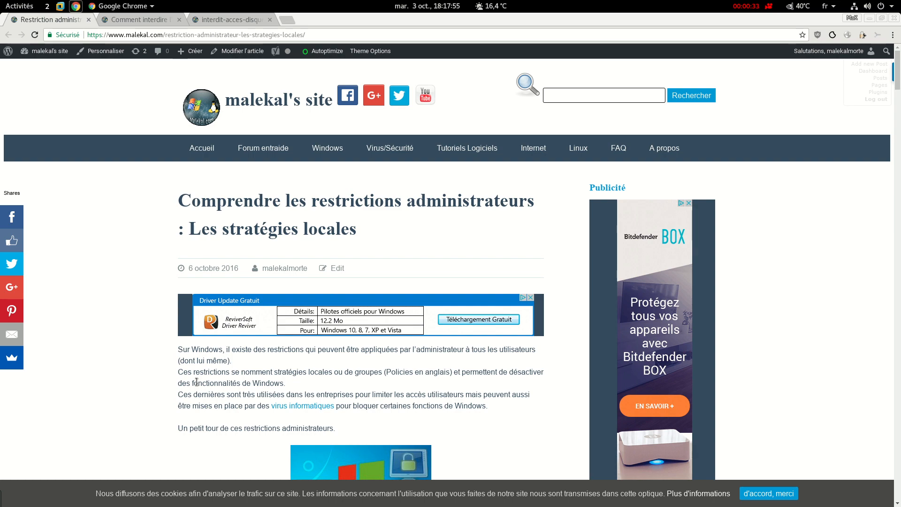
- Scroll the malekal.com article down to the 'Exemple de restrictions administrateurs' section
scroll(142, 371, "down", 12)
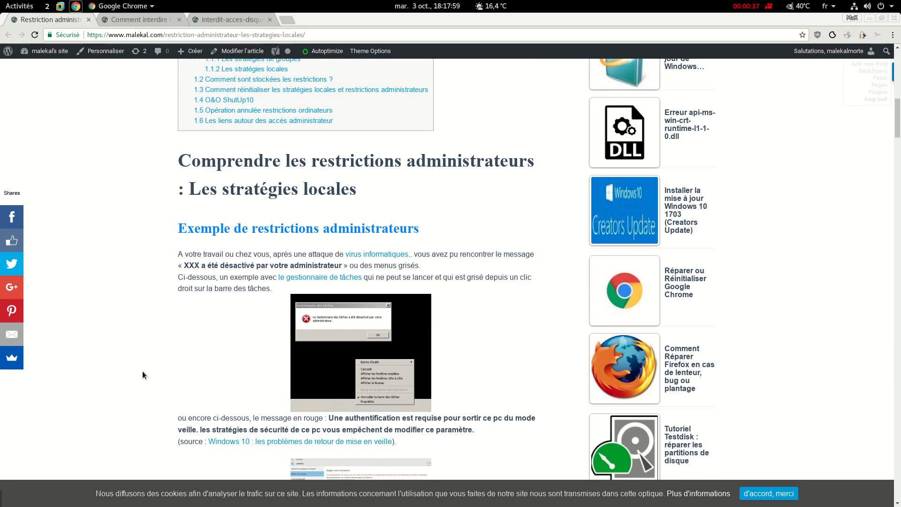
right_click(387, 317)
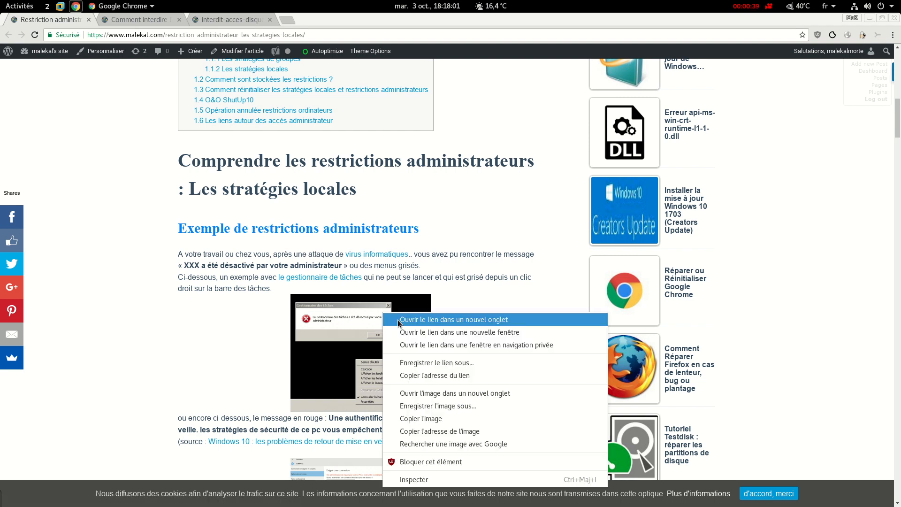
left_click(408, 321)
key("ctrl+Tab")
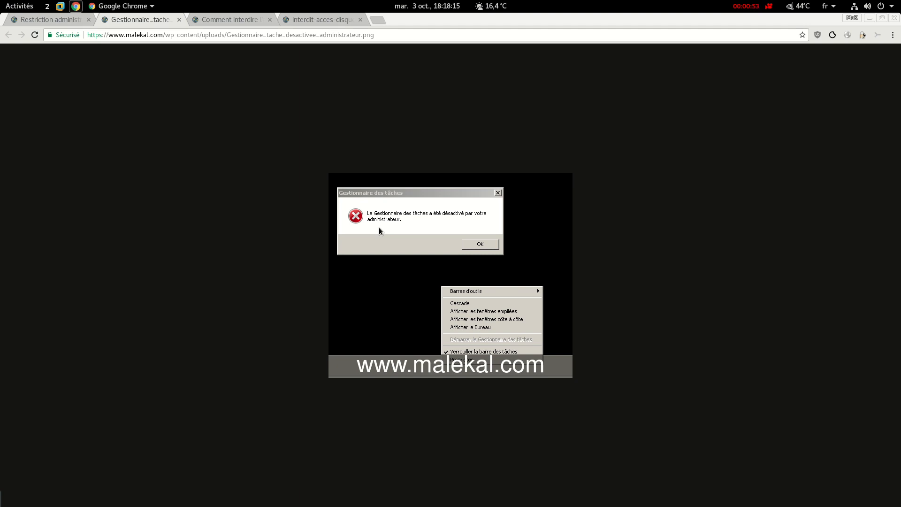
left_click(178, 19)
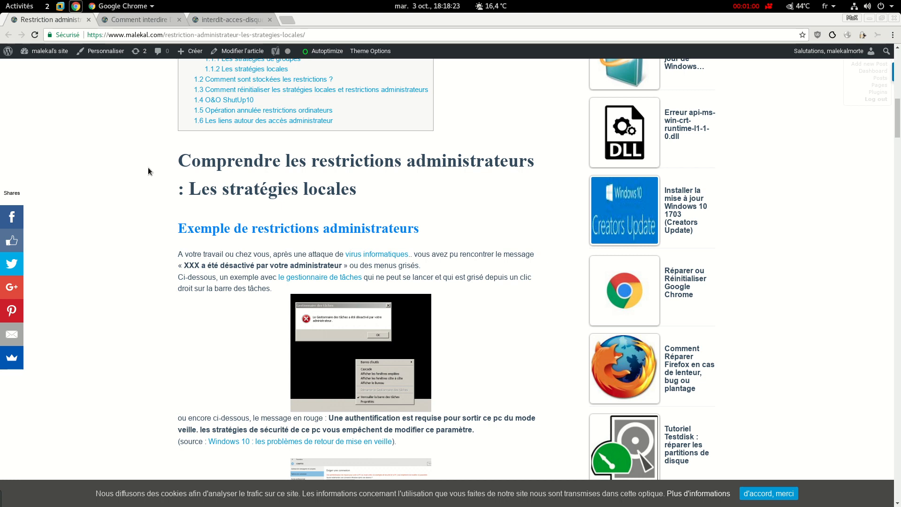
scroll(148, 167, "up", 8)
- Read through the disk-access blocking article and display the interdit-acces-disque-windows-16.png screenshot
left_click(153, 21)
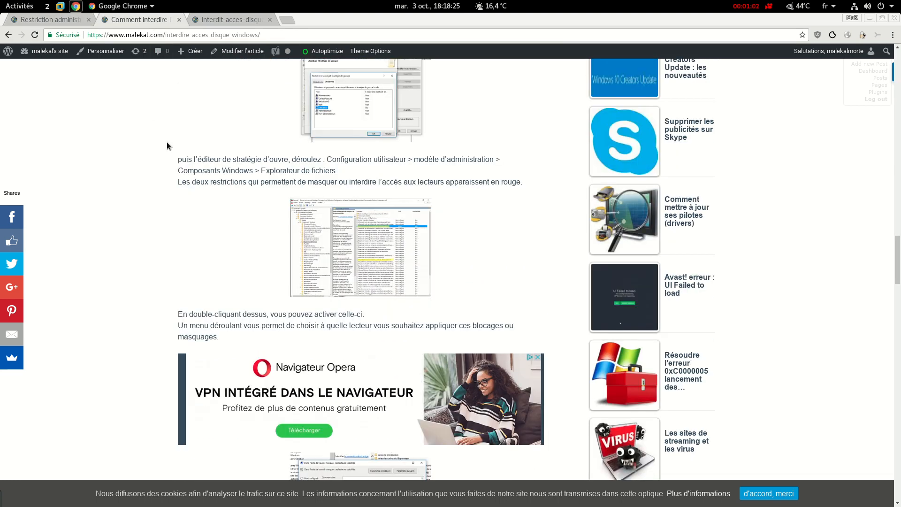
scroll(202, 305, "up", 15)
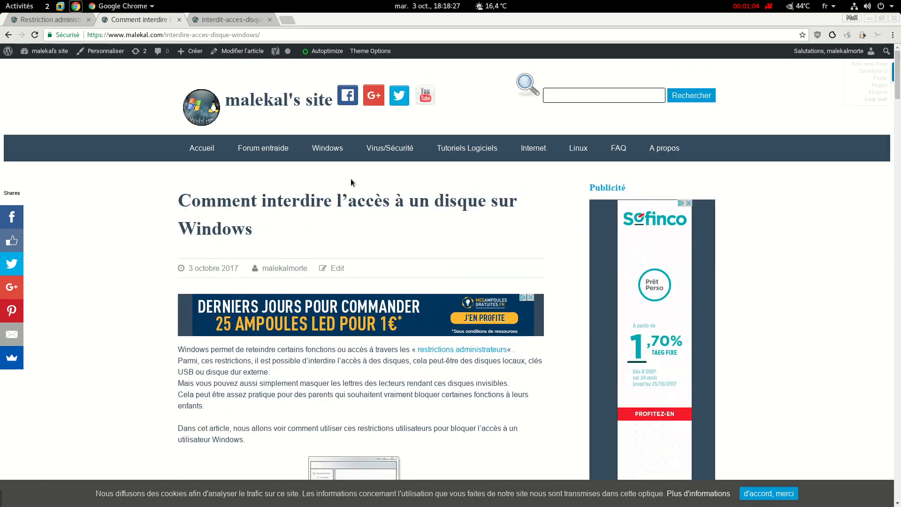
scroll(125, 350, "down", 15)
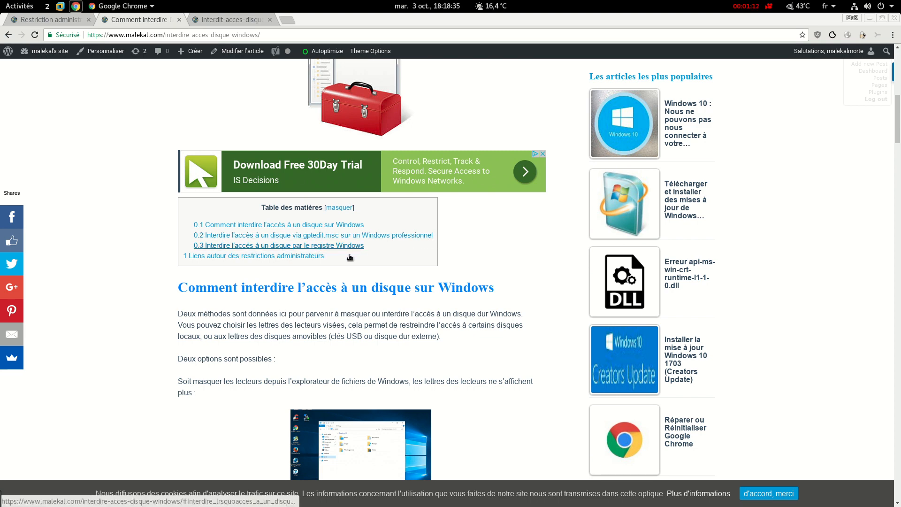
scroll(185, 368, "down", 1)
scroll(185, 368, "down", 15)
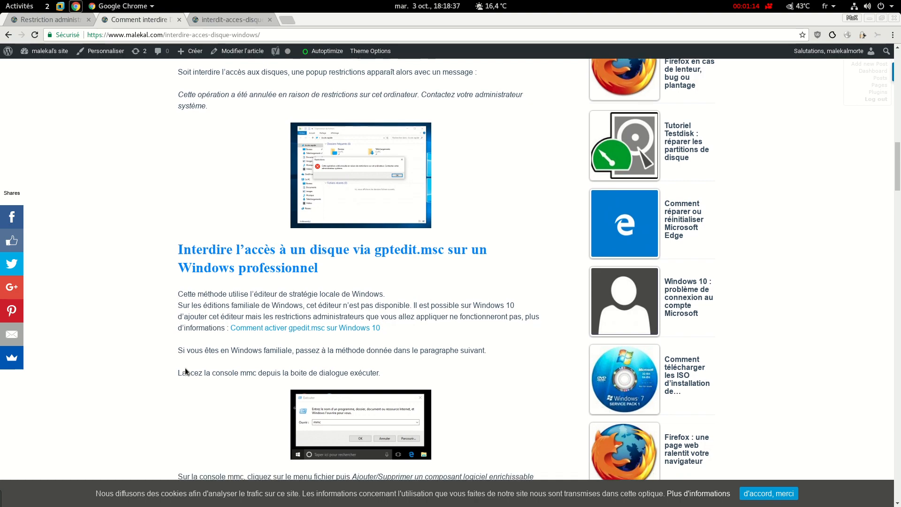
scroll(185, 367, "down", 11)
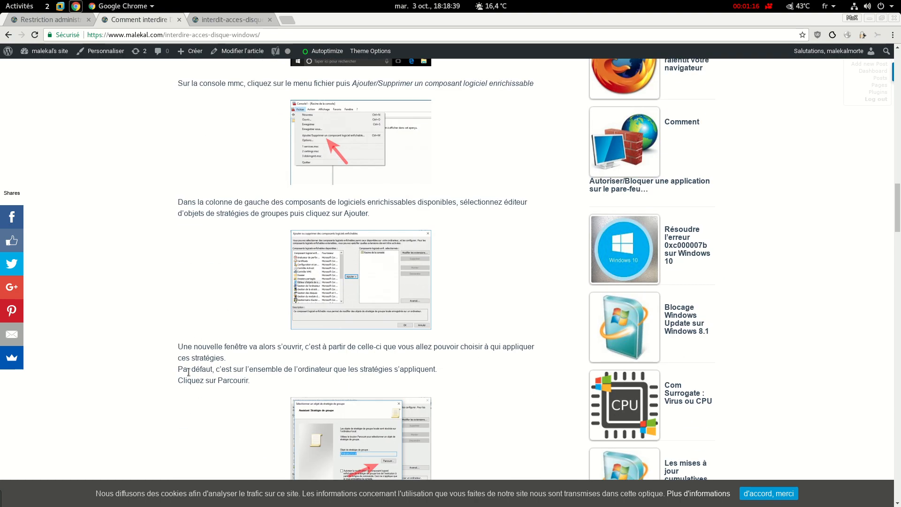
scroll(185, 372, "down", 2)
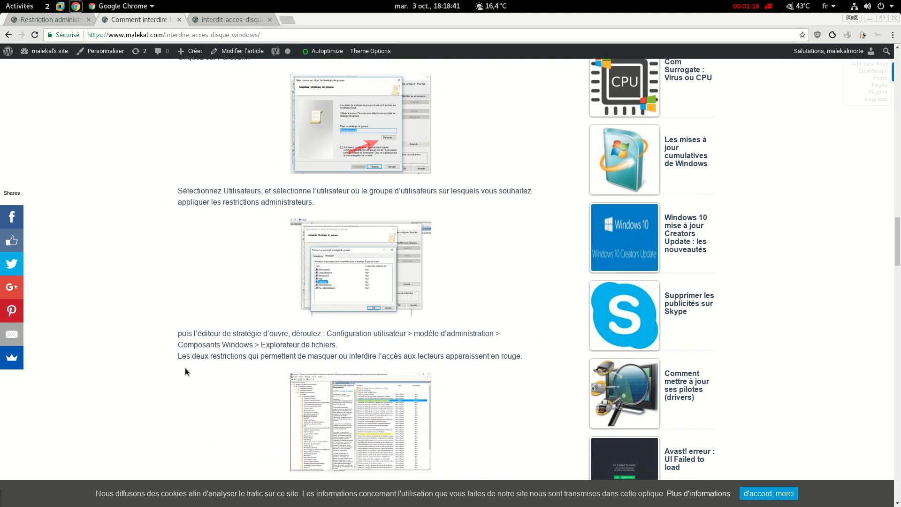
scroll(184, 368, "down", 3)
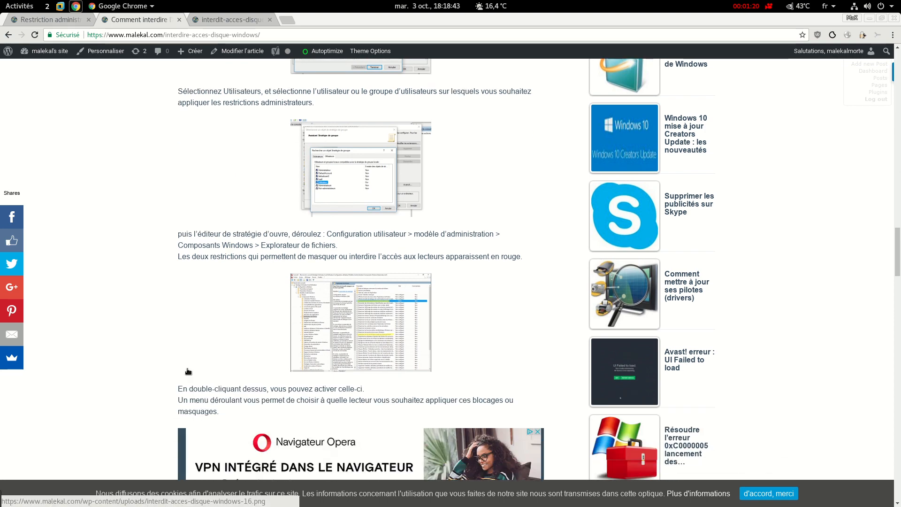
left_click(230, 19)
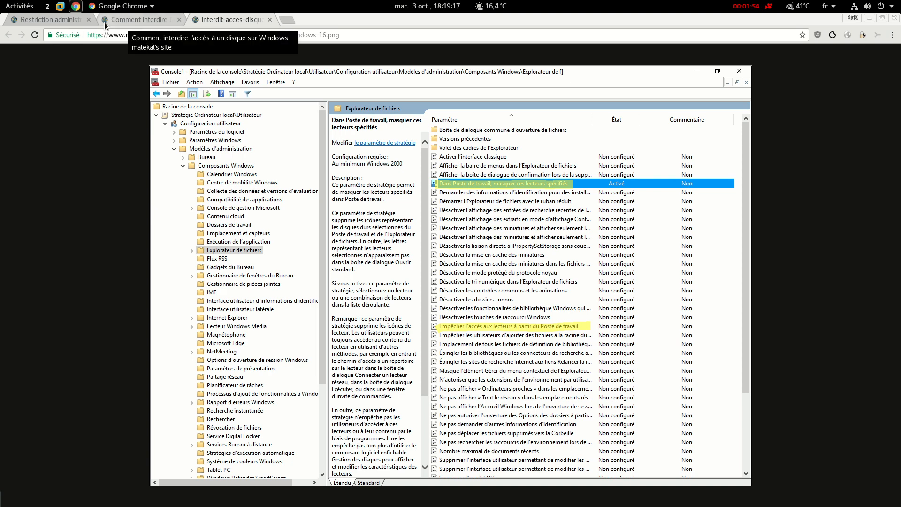
- Go back to the 'Restriction administrateurs' article, then bring up the VMware virtual machine window
left_click(66, 21)
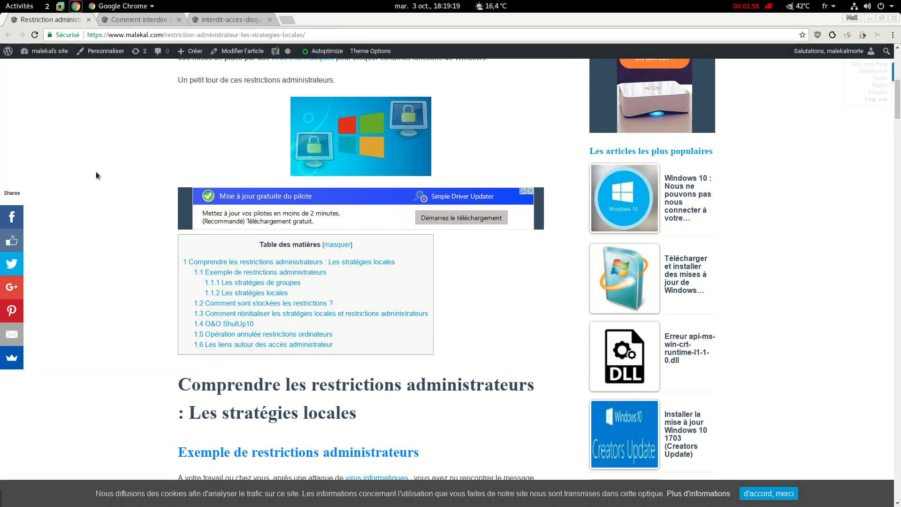
left_click(60, 6)
- Put the Windows10 VM in full screen and sign in as 'Utilisateur pas admin' with its password
left_click(446, 295)
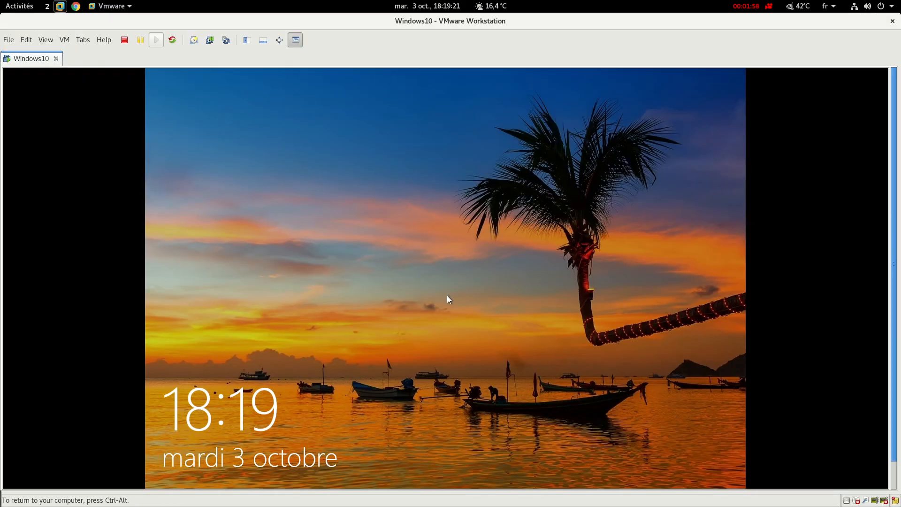
left_click(284, 42)
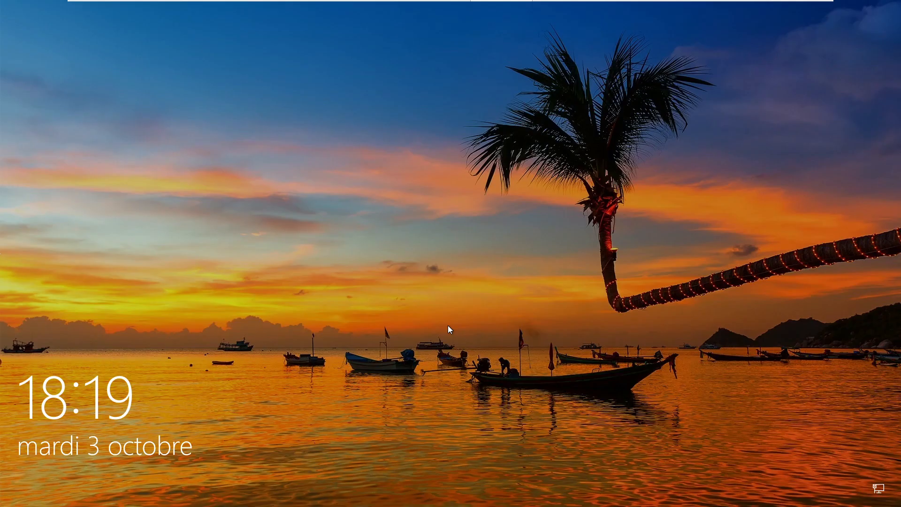
left_click(334, 368)
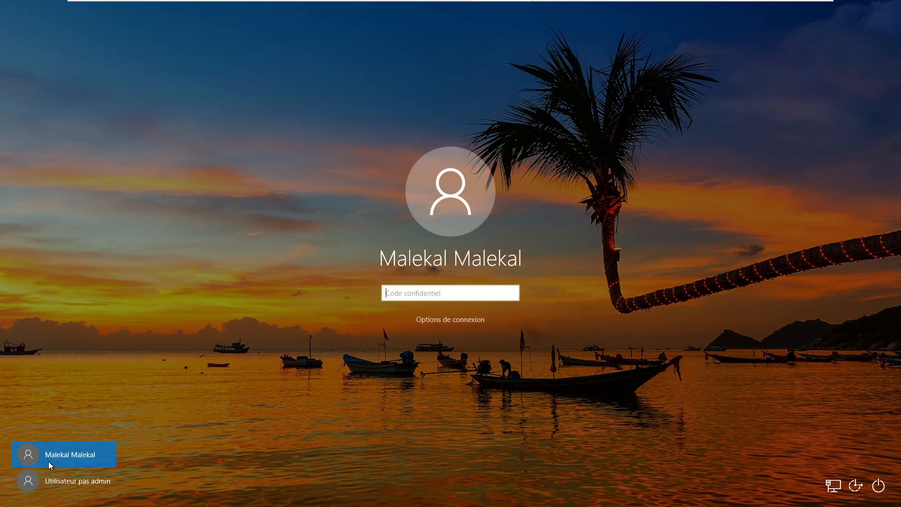
left_click(75, 483)
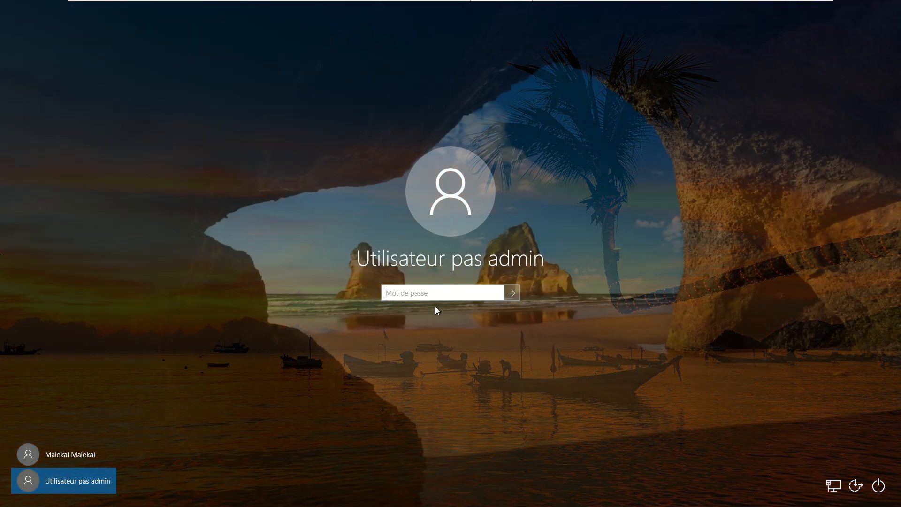
type("•")
key("Return")
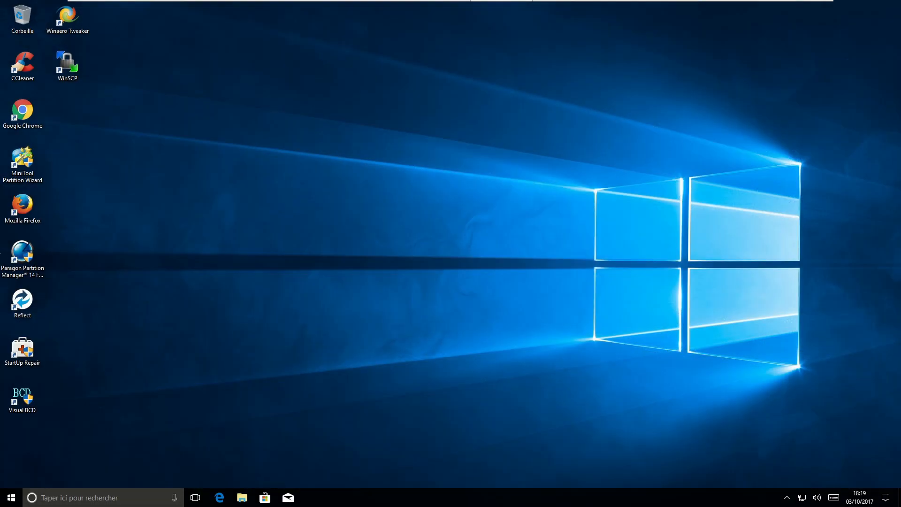
key("super+e")
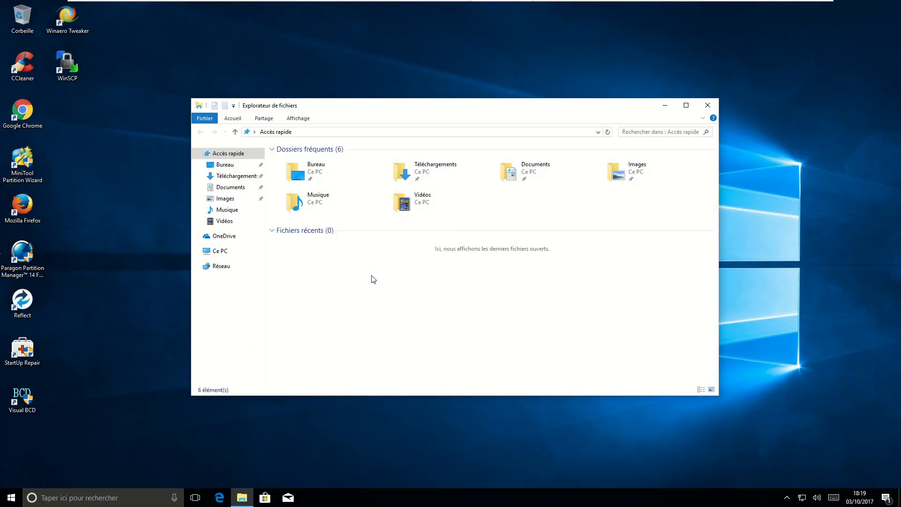
left_click(234, 253)
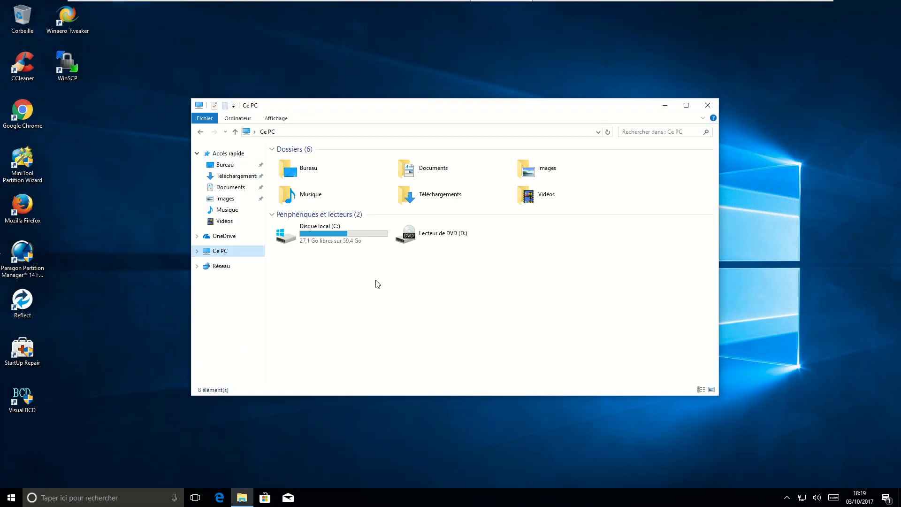
left_click(332, 238)
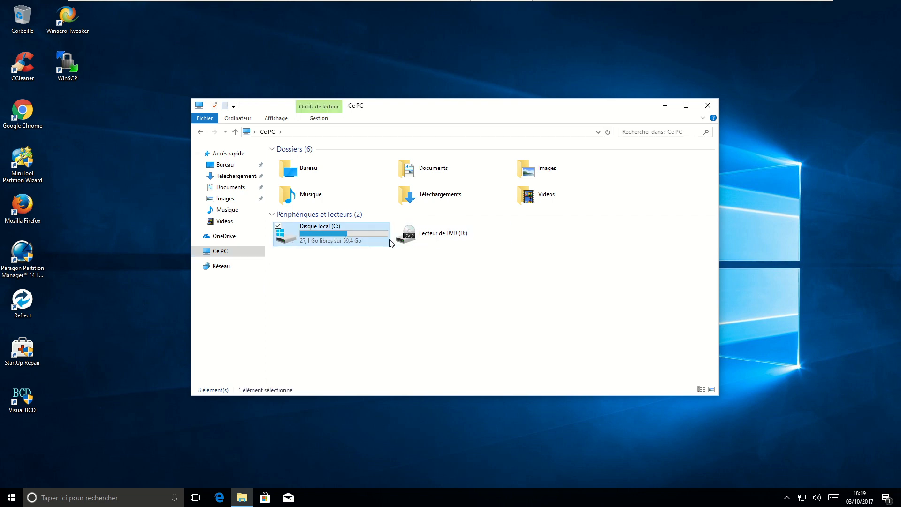
double_click(322, 237)
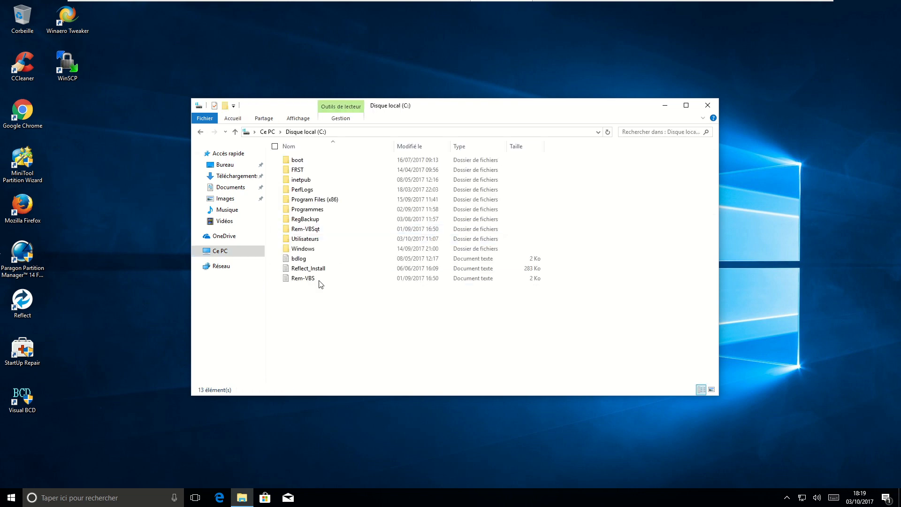
double_click(305, 180)
left_click(201, 133)
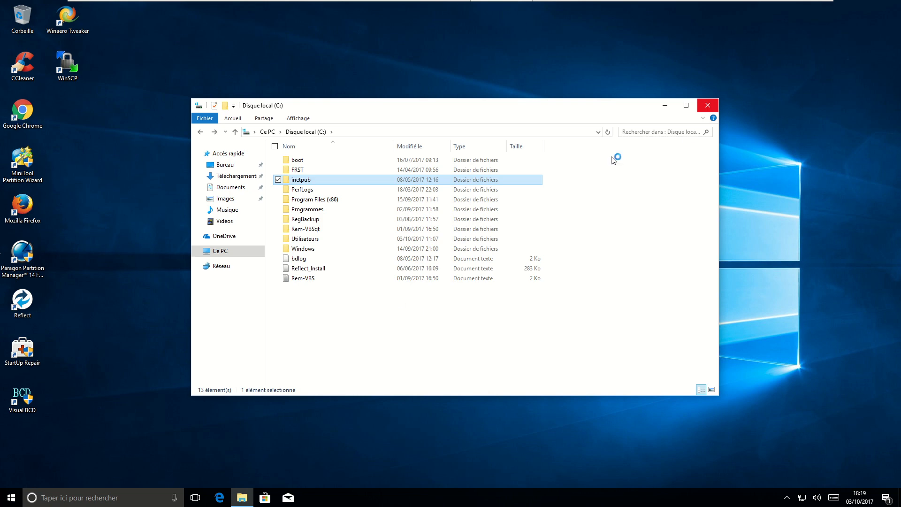
left_click(707, 106)
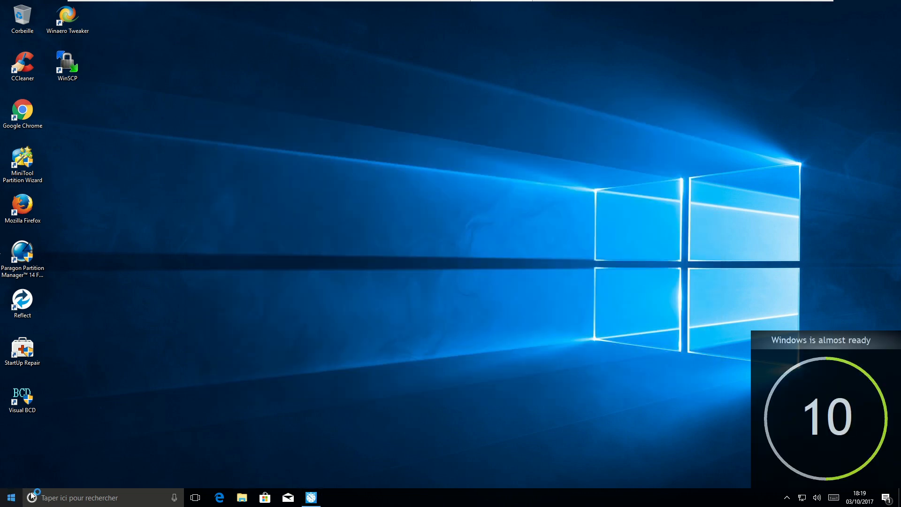
- Sign out via the Start quick-link menu's 'Arrêter ou se déconnecter' > 'Se déconnecter'
right_click(10, 498)
mouse_move(42, 476)
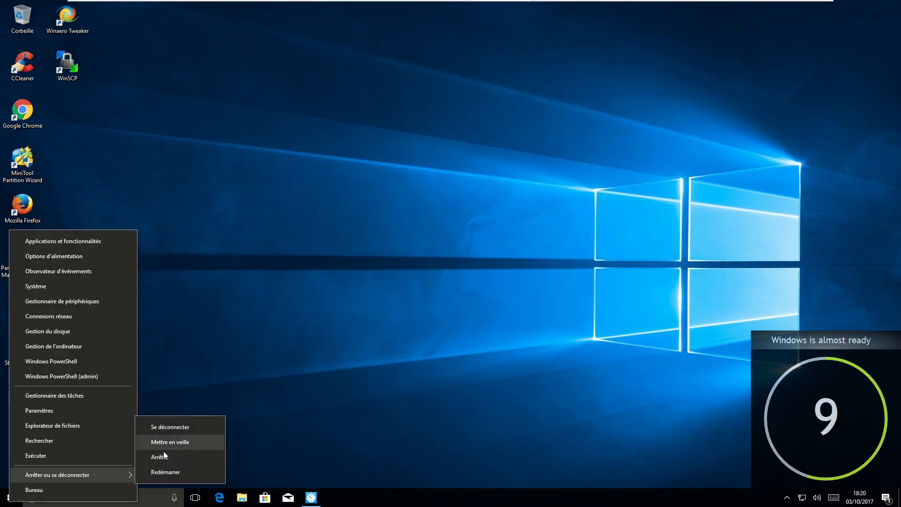
left_click(178, 426)
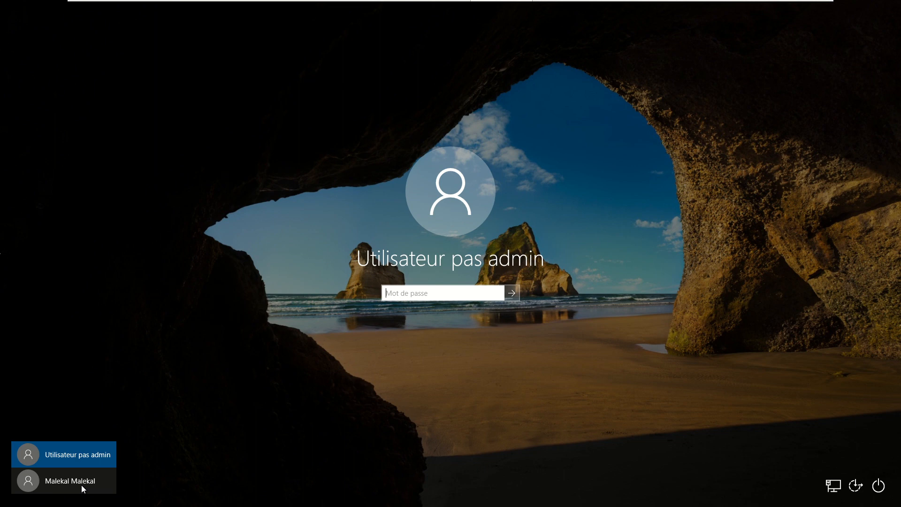
- Sign in to the second account with its PIN; move disque.txt, Visual BCD and StartUp Repair rightward
left_click(81, 485)
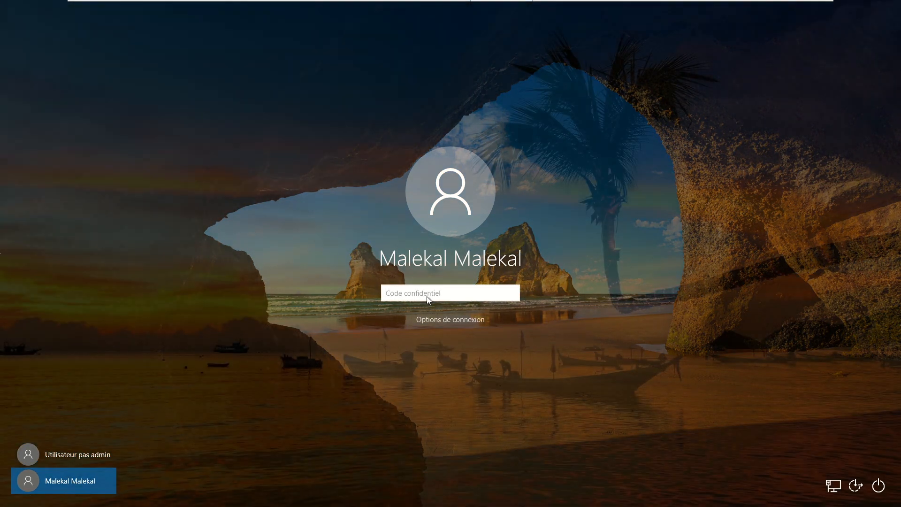
type("1234")
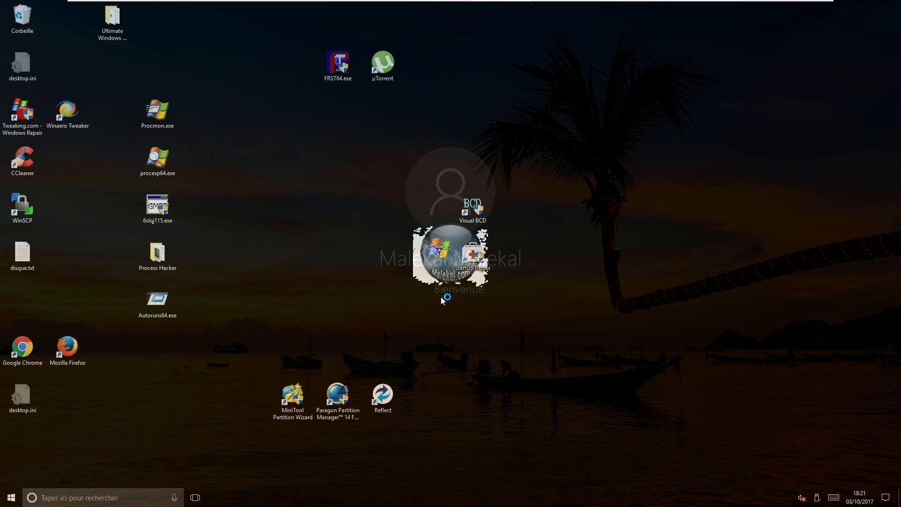
left_click_drag(23, 251, 690, 209)
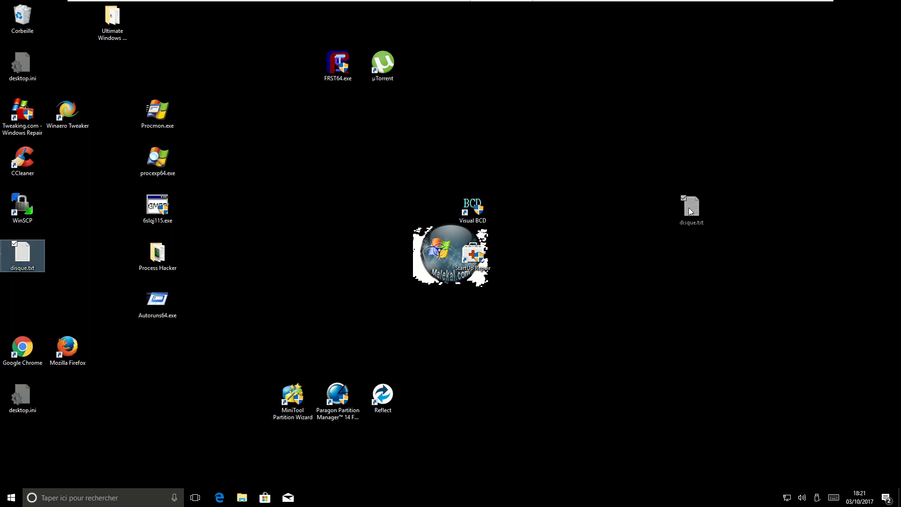
left_click_drag(449, 151, 507, 321)
left_click_drag(472, 208, 652, 258)
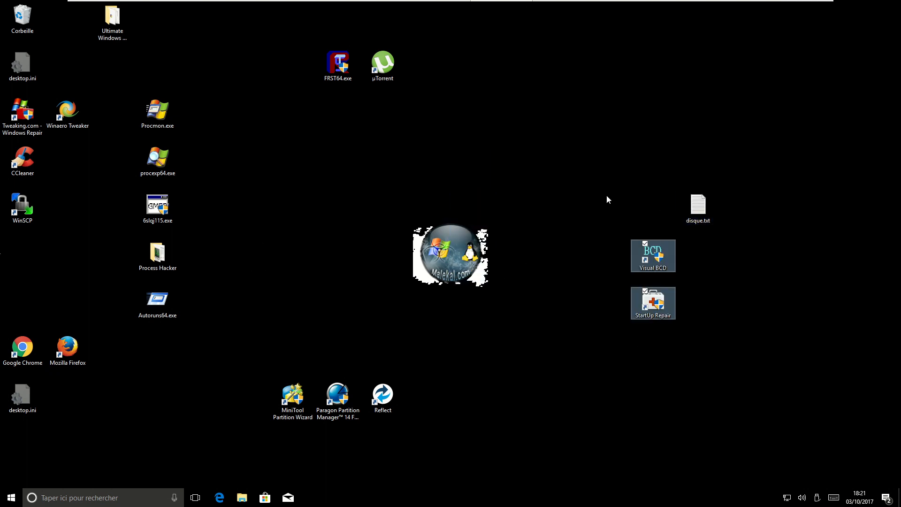
left_click(598, 201)
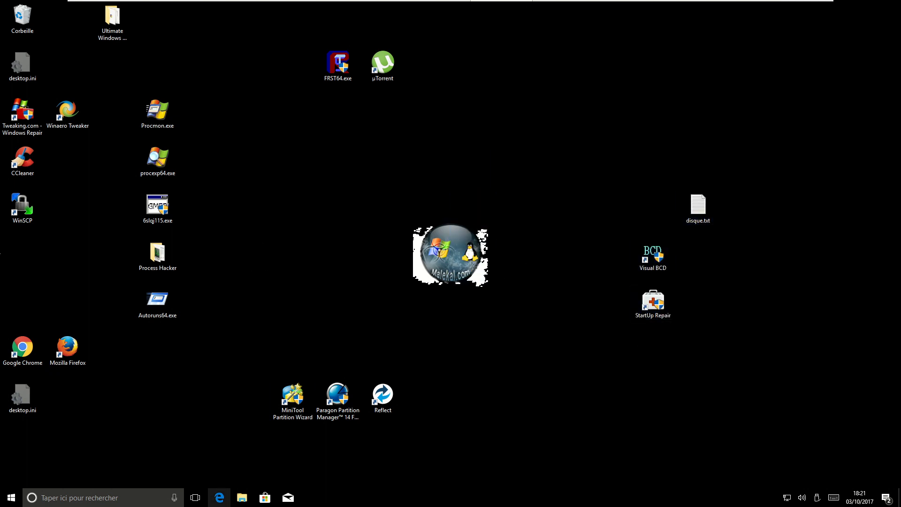
left_click(246, 499)
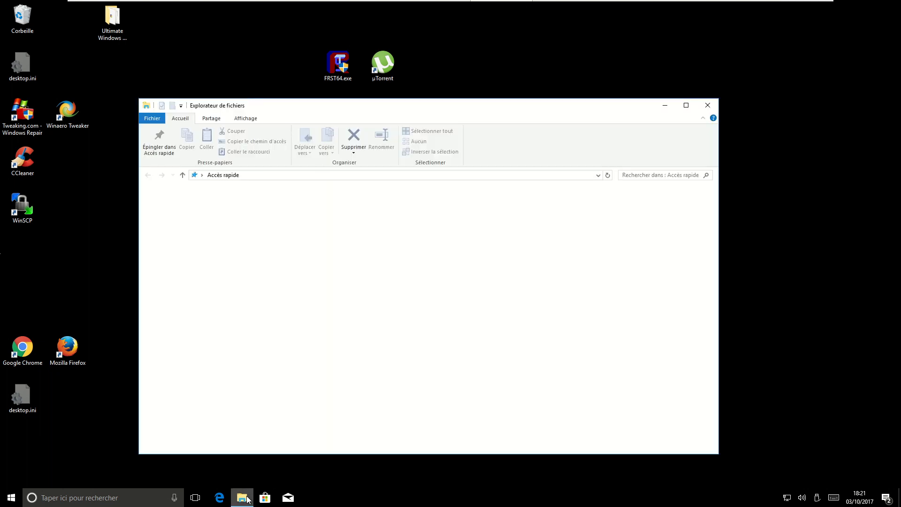
left_click(252, 123)
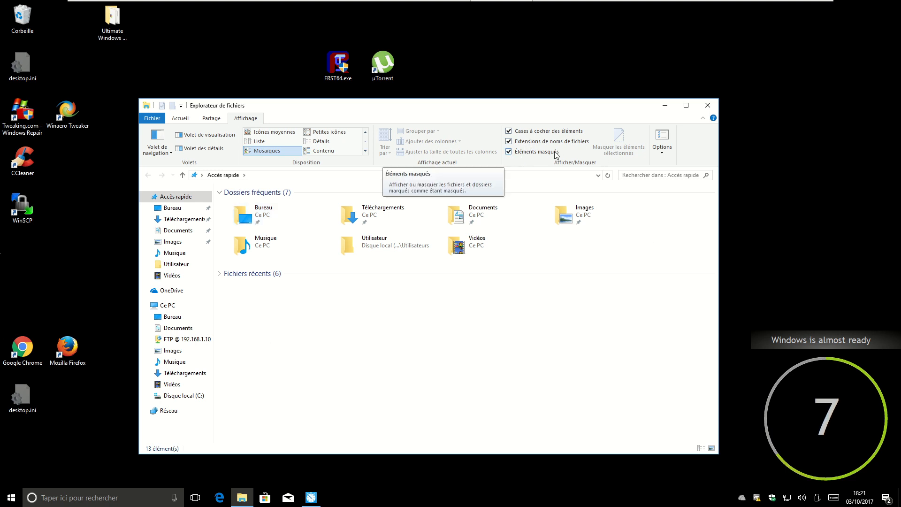
left_click(665, 142)
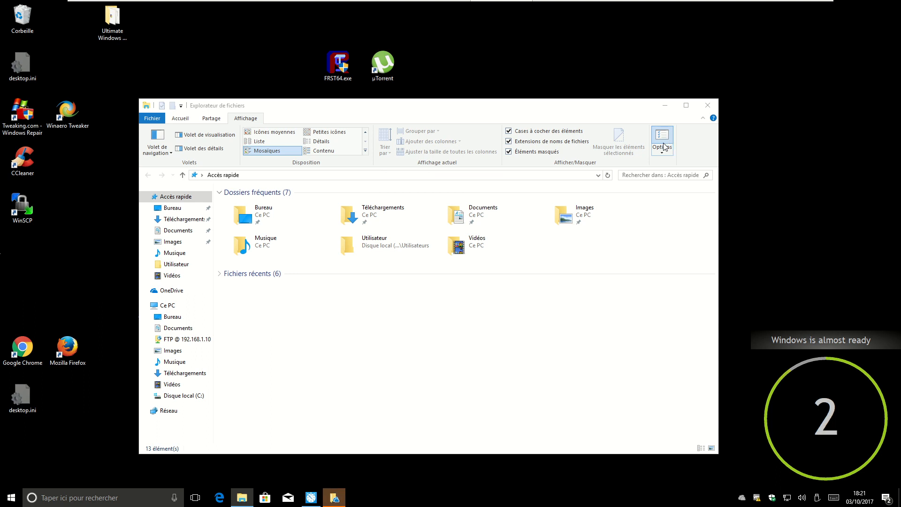
left_click(191, 215)
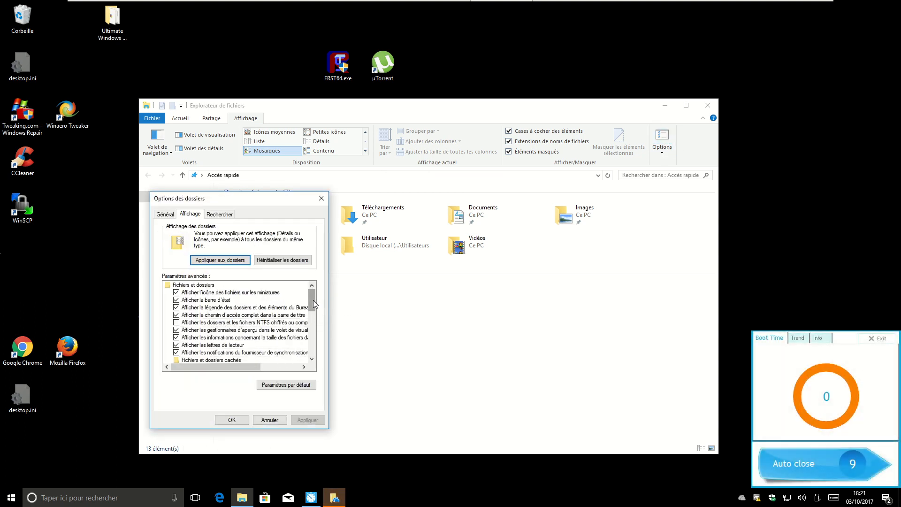
scroll(281, 328, "down", 2)
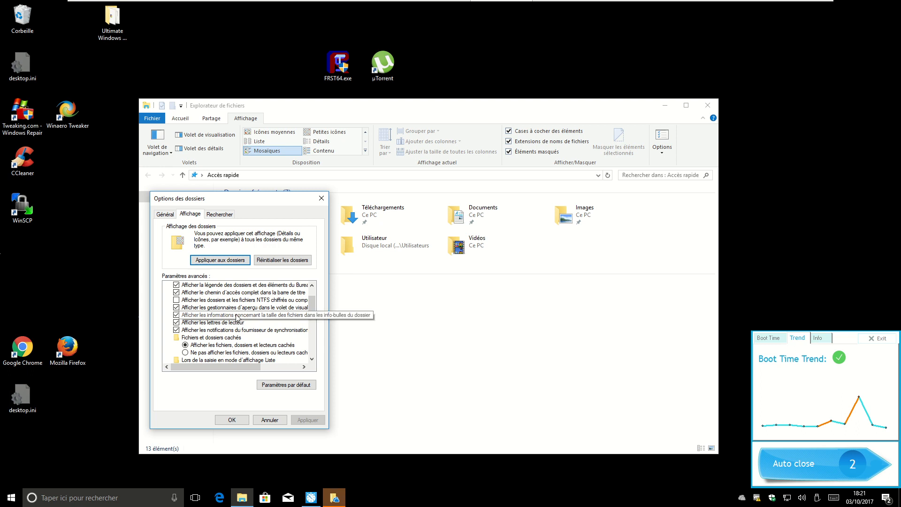
scroll(244, 328, "up", 2)
scroll(244, 331, "down", 3)
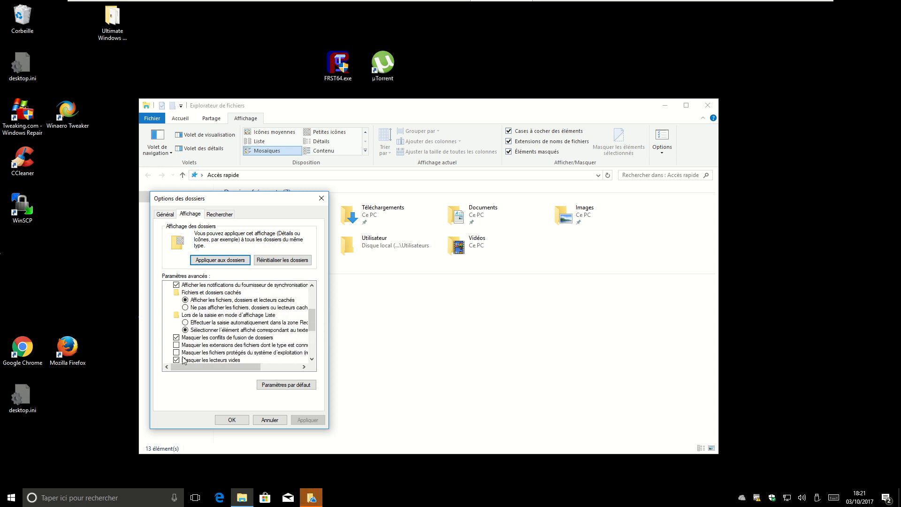
left_click_drag(243, 367, 182, 364)
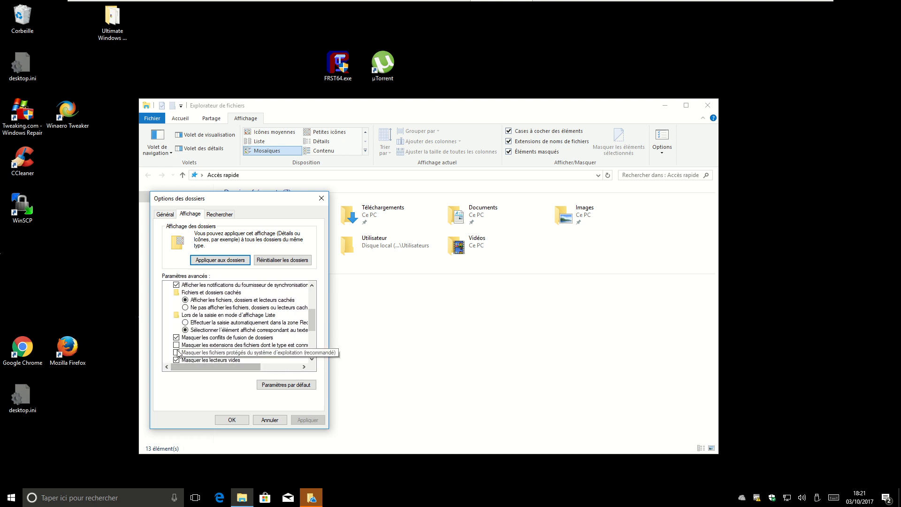
left_click(270, 420)
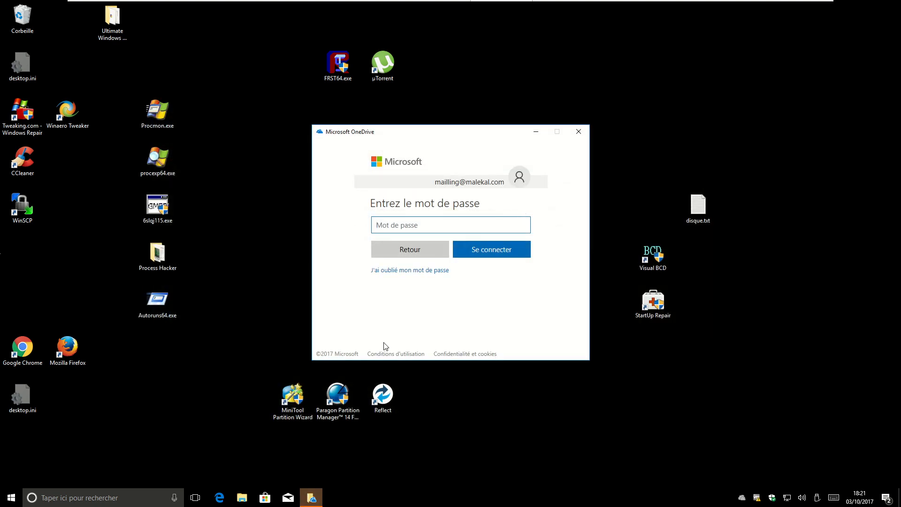
left_click(579, 131)
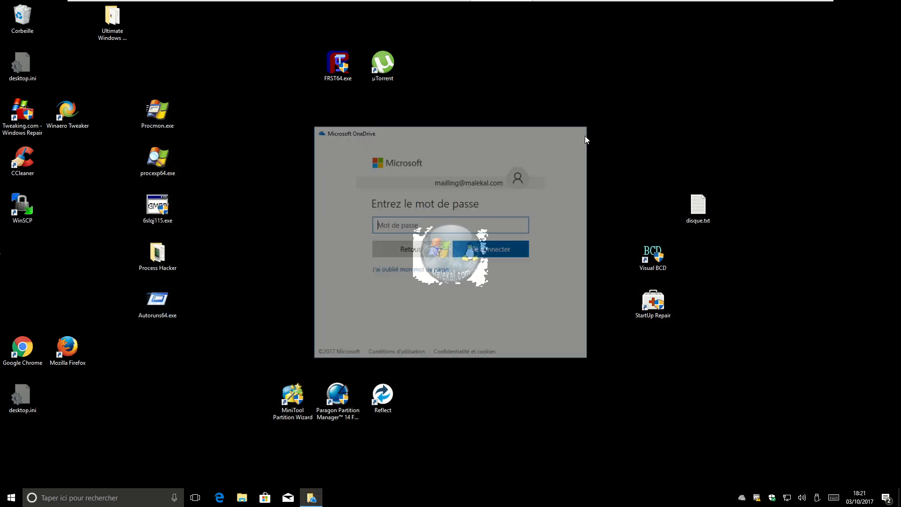
- Run regedit from the Exécuter prompt and approve the UAC request with Oui
right_click(11, 501)
left_click(38, 455)
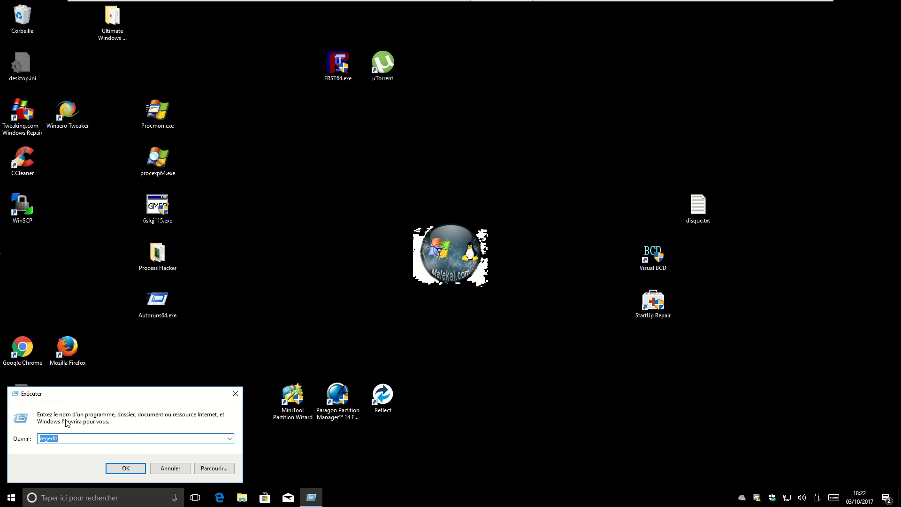
left_click(44, 440)
left_click(131, 470)
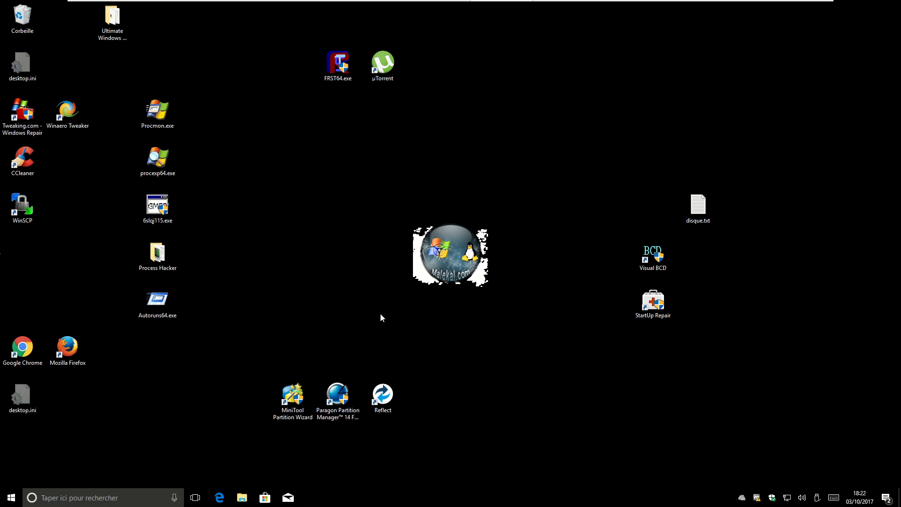
left_click(428, 304)
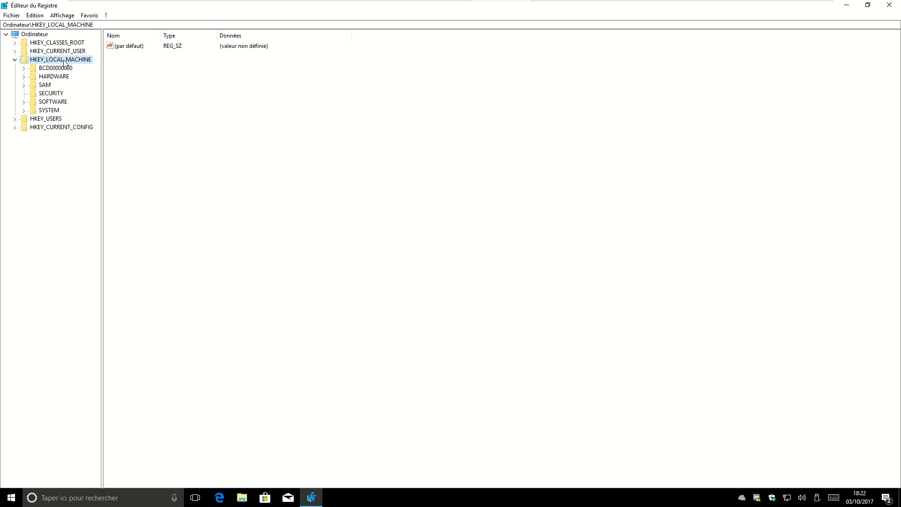
- Use Fichier > Charger la ruche to pick NTUSER.DAT from C:\Utilisateurs\Utilisateur
left_click(17, 16)
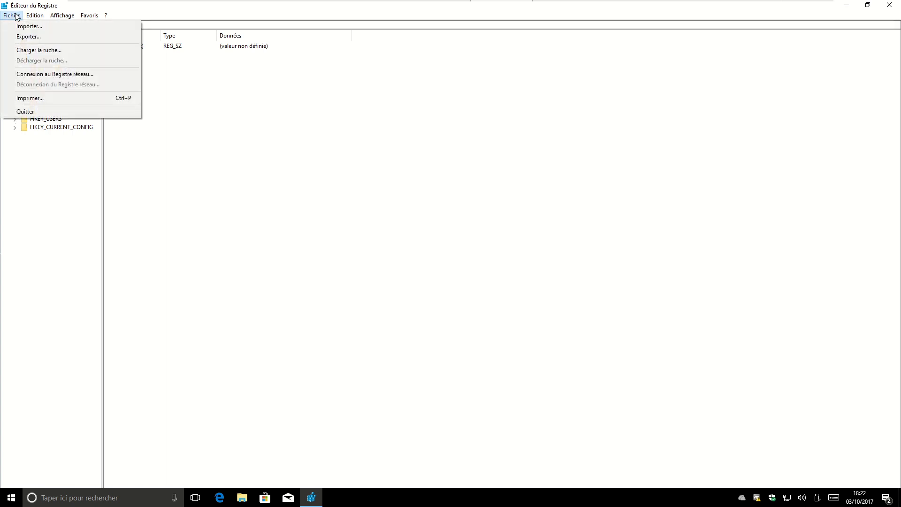
left_click(25, 53)
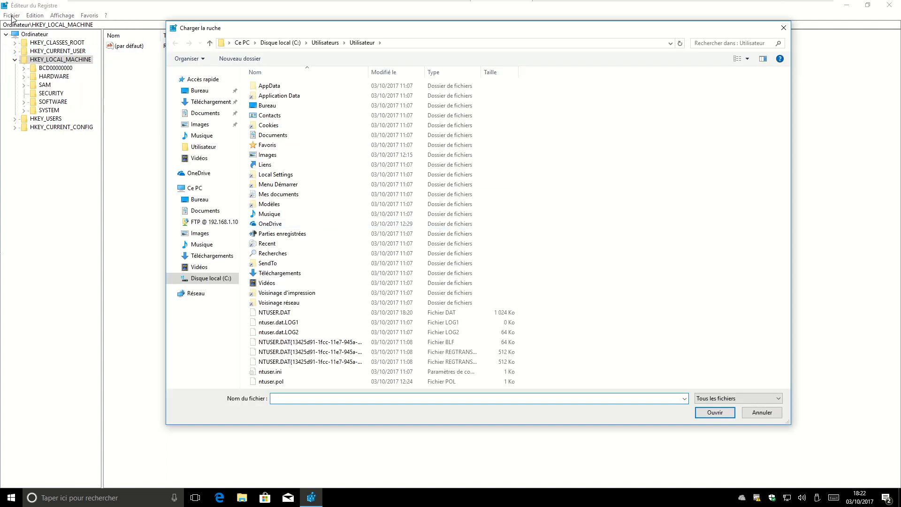
left_click(761, 412)
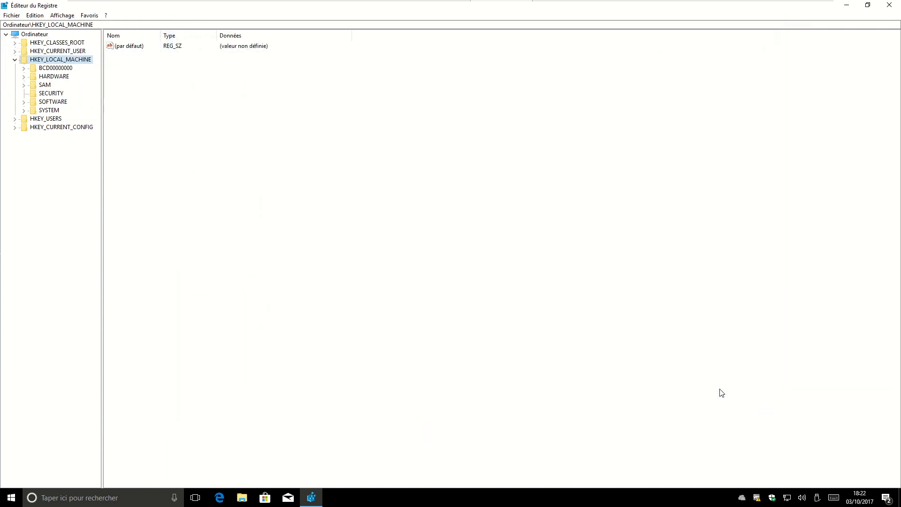
left_click(11, 15)
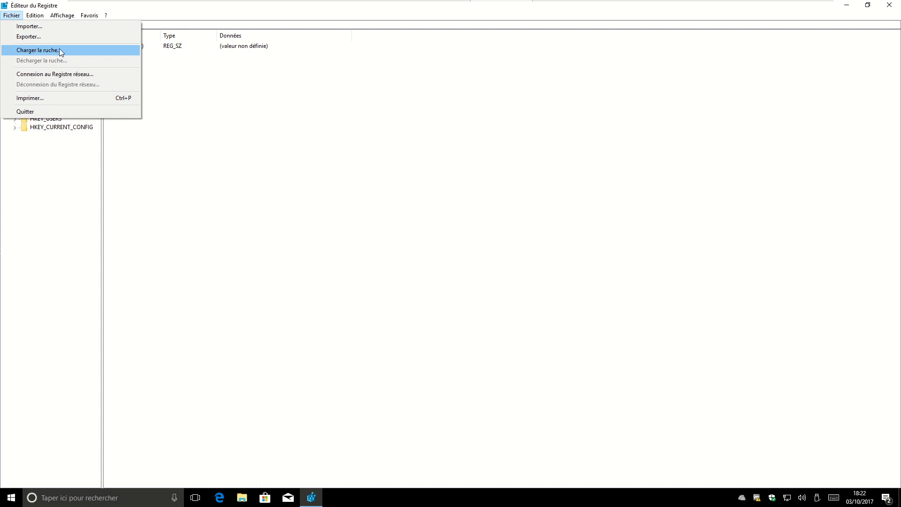
left_click(47, 49)
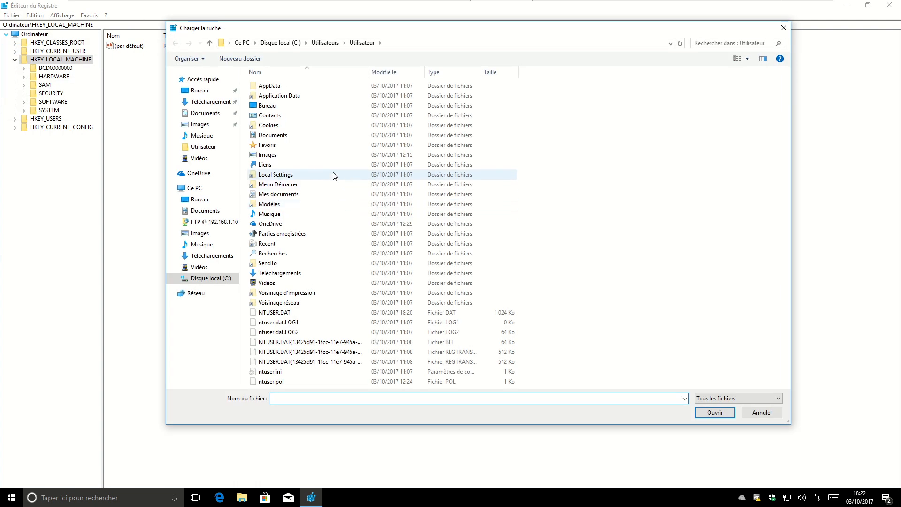
left_click(282, 44)
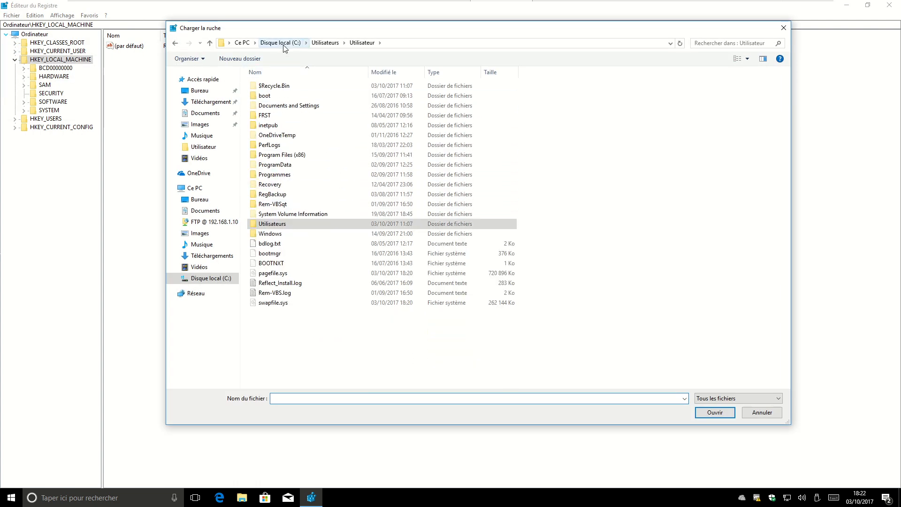
double_click(281, 224)
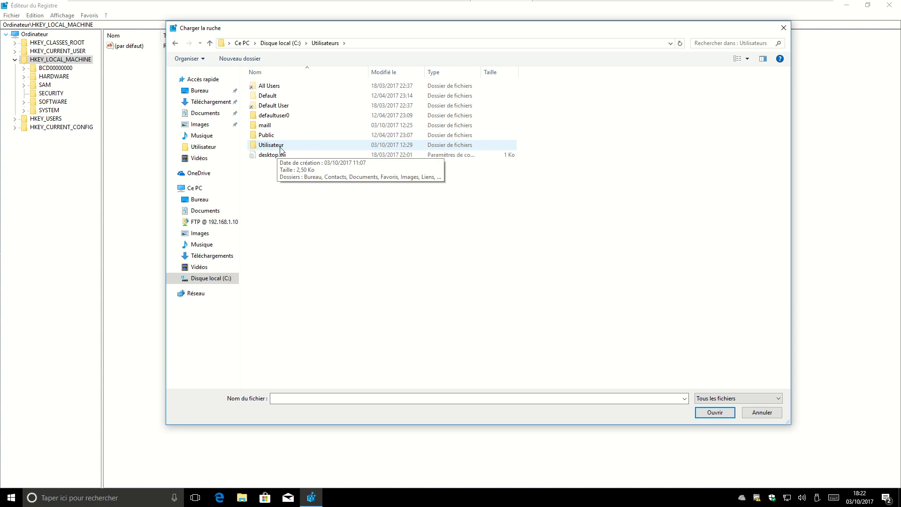
double_click(280, 146)
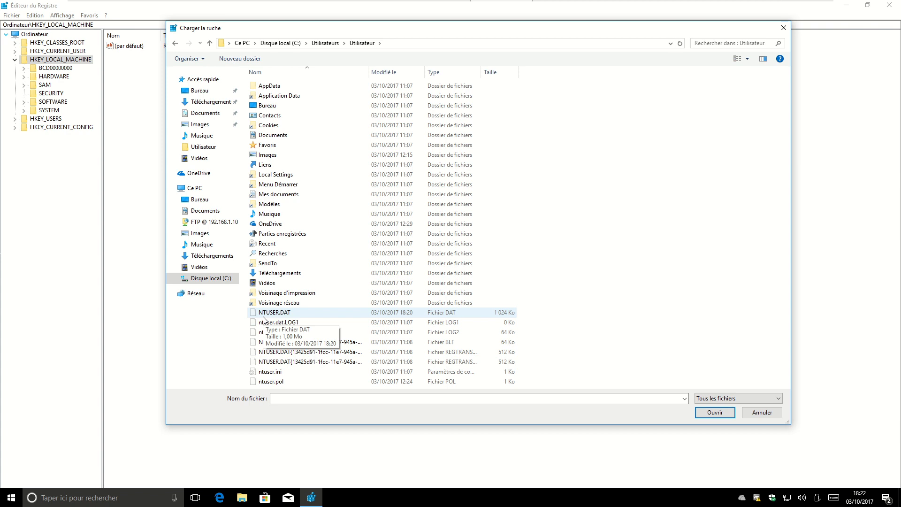
left_click(271, 316)
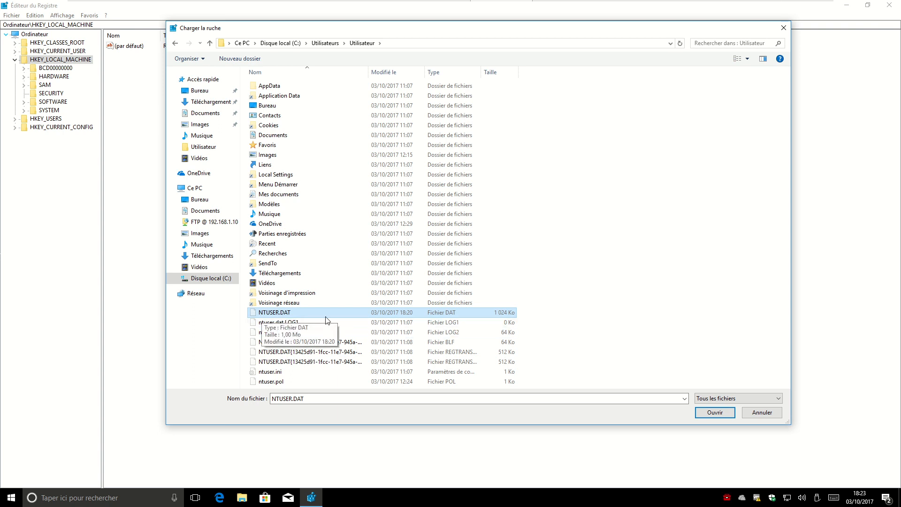
double_click(279, 317)
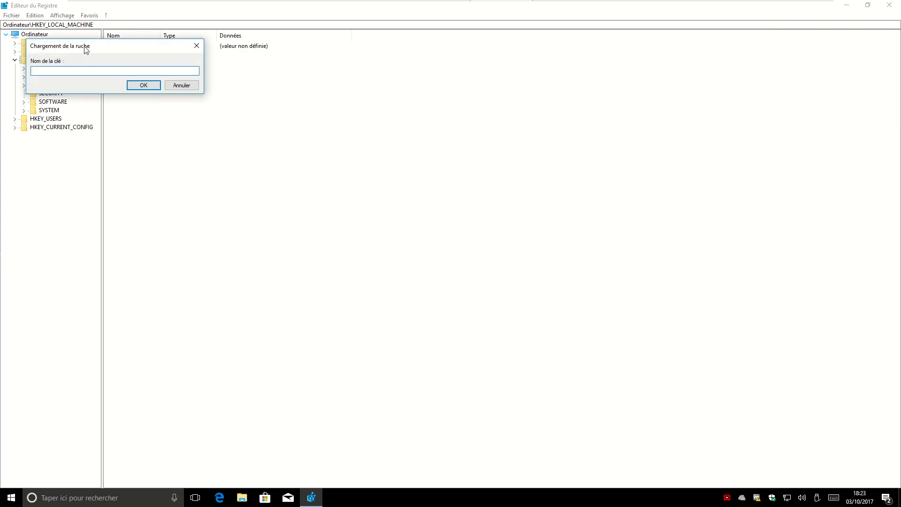
- Load the hive as key NTUSER under HKEY_LOCAL_MACHINE and expand it in a widened tree pane
left_click_drag(84, 48, 183, 99)
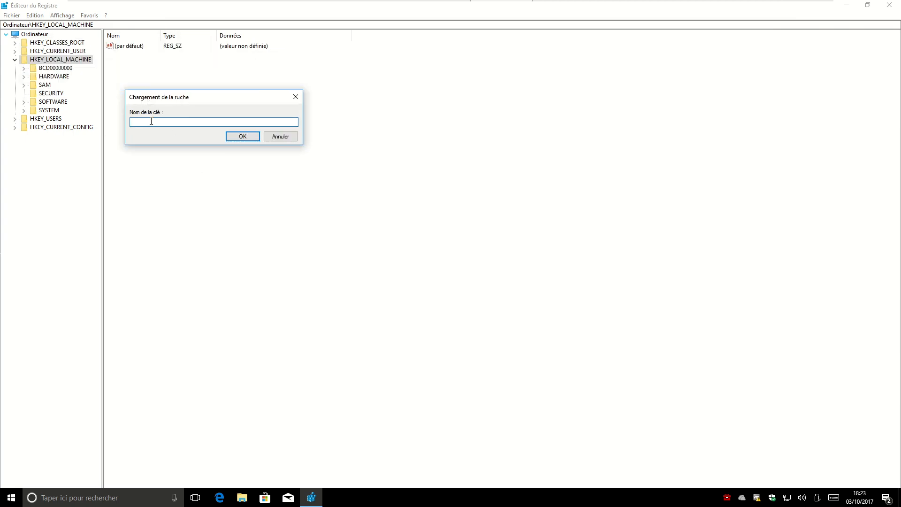
left_click(242, 136)
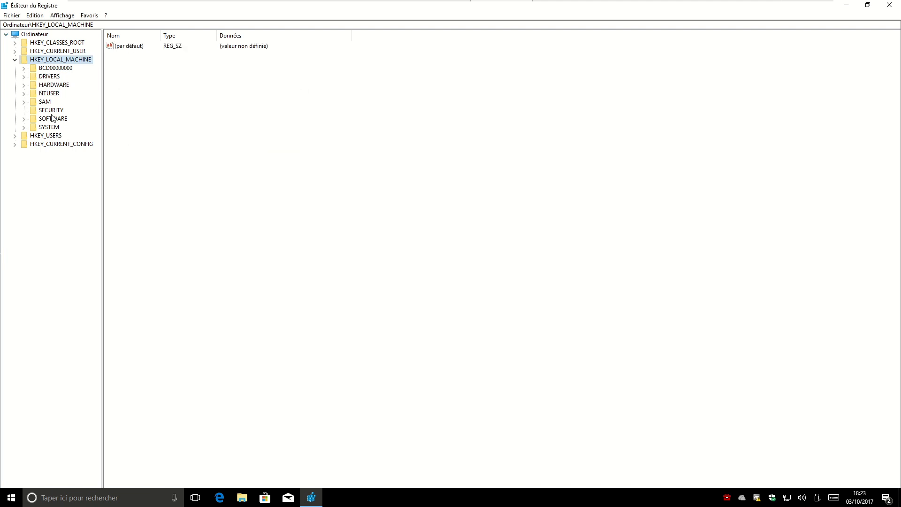
left_click(54, 94)
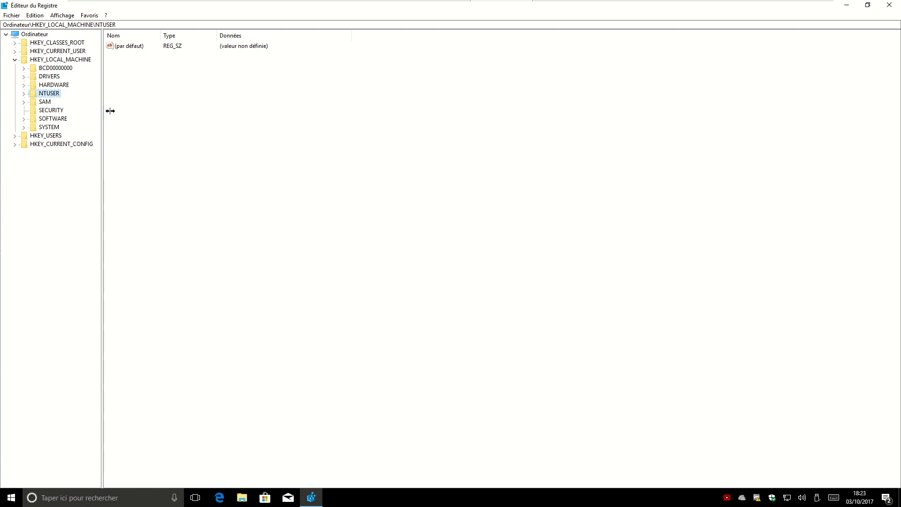
left_click_drag(104, 111, 173, 110)
left_click(24, 94)
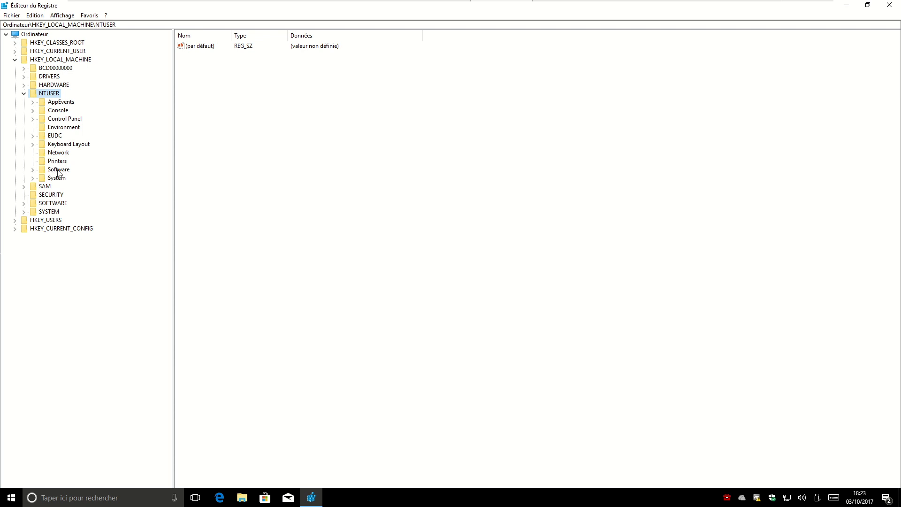
- Expand NTUSER\Software\Microsoft\Windows\CurrentVersion in the registry tree
left_click(33, 170)
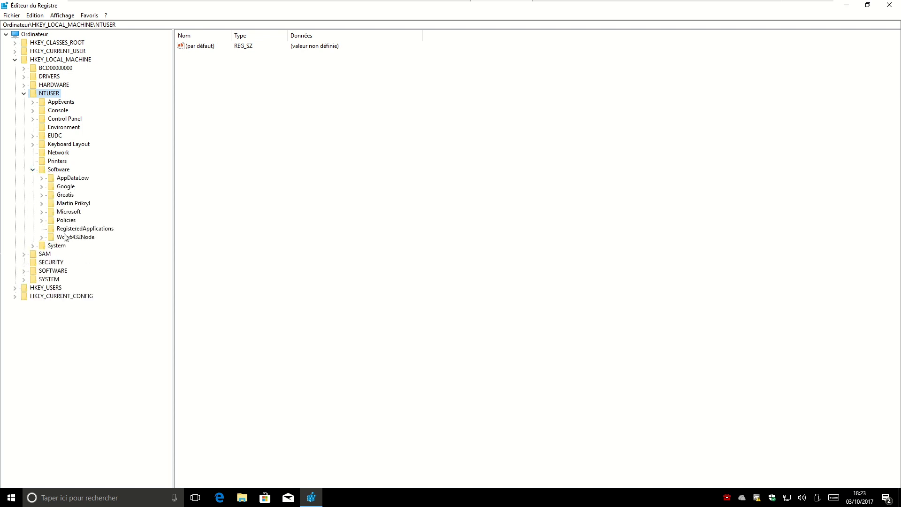
left_click(48, 212)
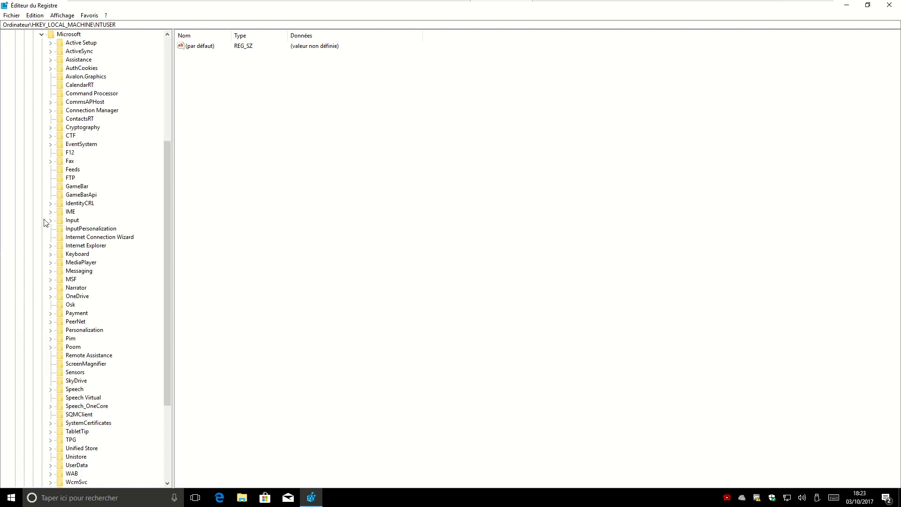
scroll(81, 264, "down", 5)
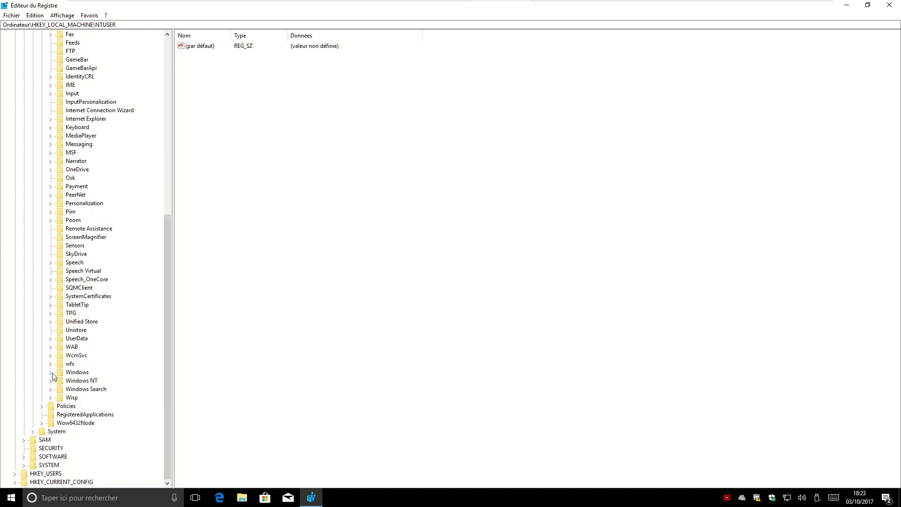
left_click(51, 372)
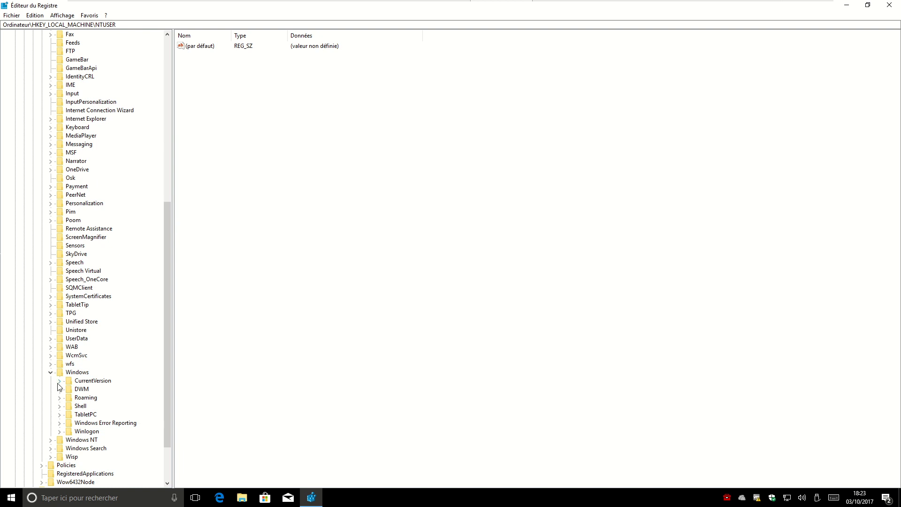
left_click(60, 380)
scroll(79, 390, "down", 1)
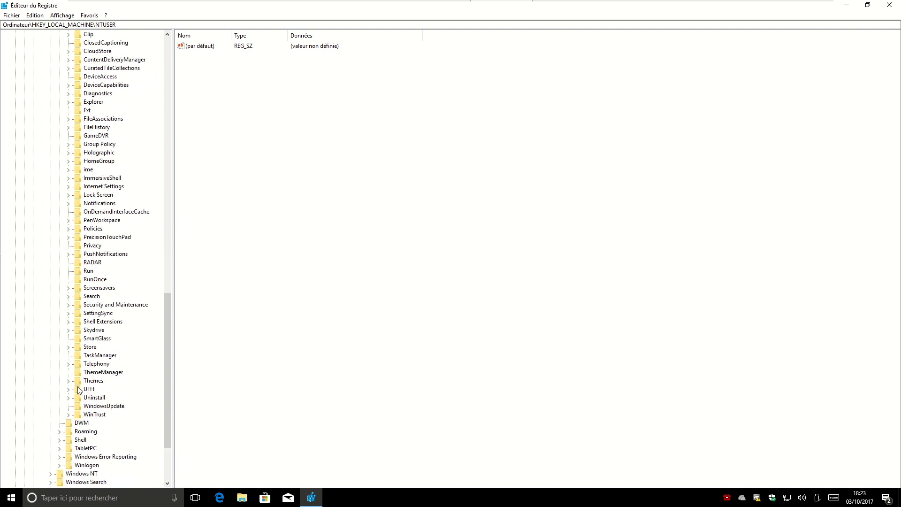
- Open the Policies\Explorer key, restore down Registry Editor, and open disque.txt in Notepad
left_click(93, 229)
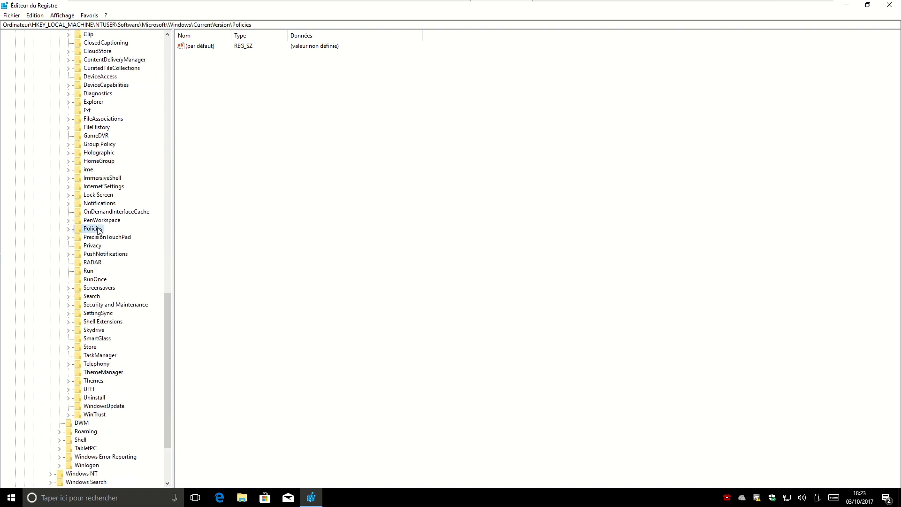
left_click(67, 229)
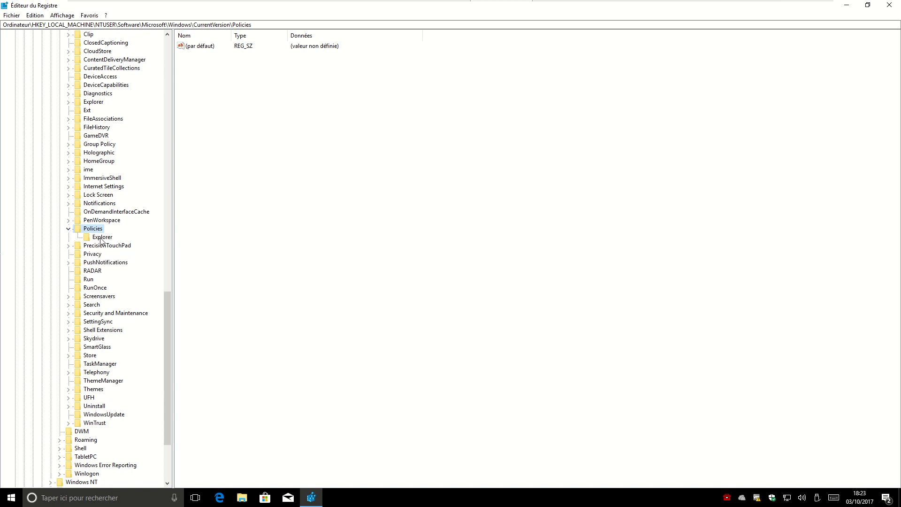
right_click(95, 229)
mouse_move(131, 243)
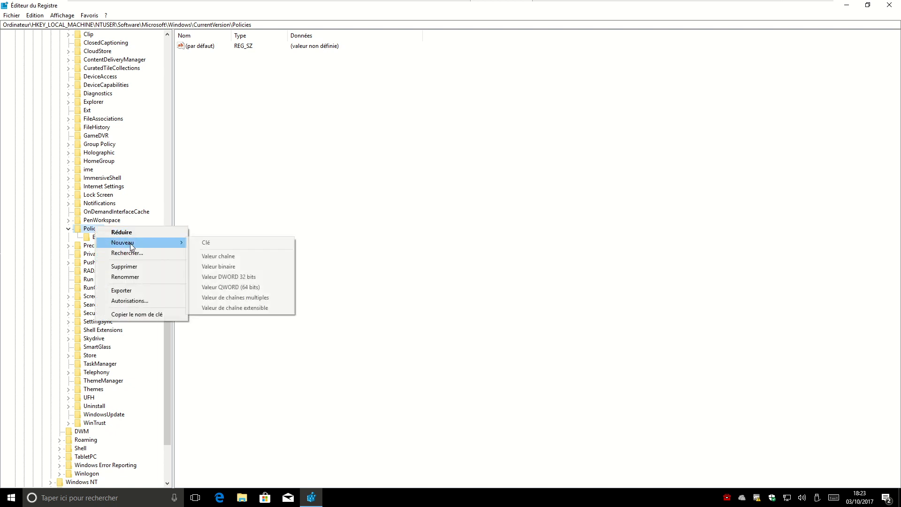
left_click(79, 231)
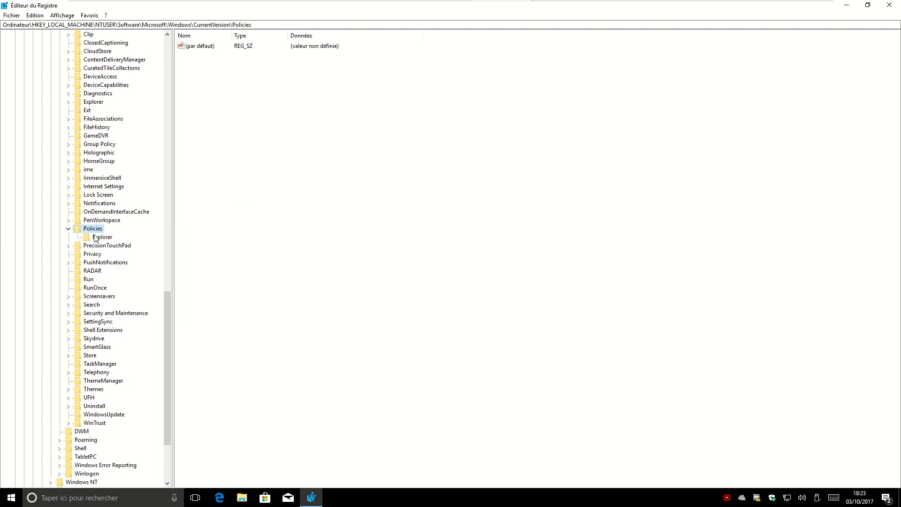
left_click(102, 237)
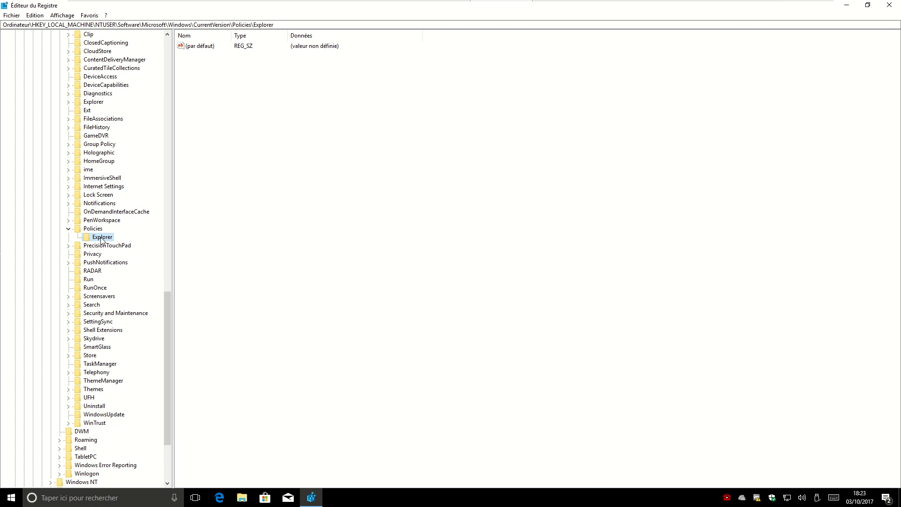
left_click_drag(174, 127, 308, 94)
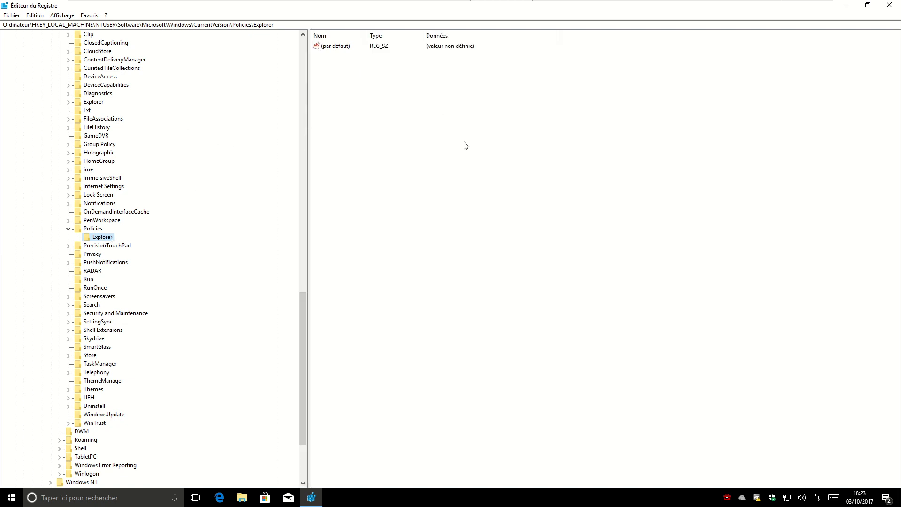
left_click(867, 6)
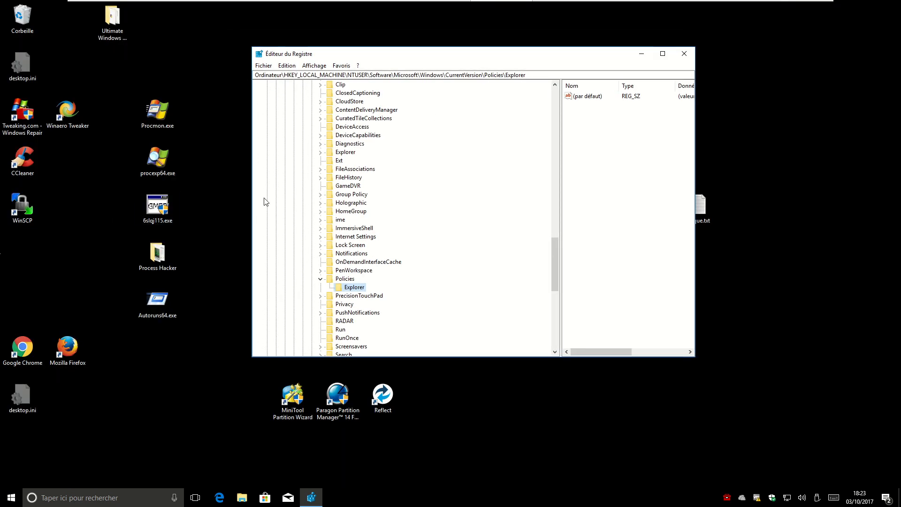
double_click(699, 213)
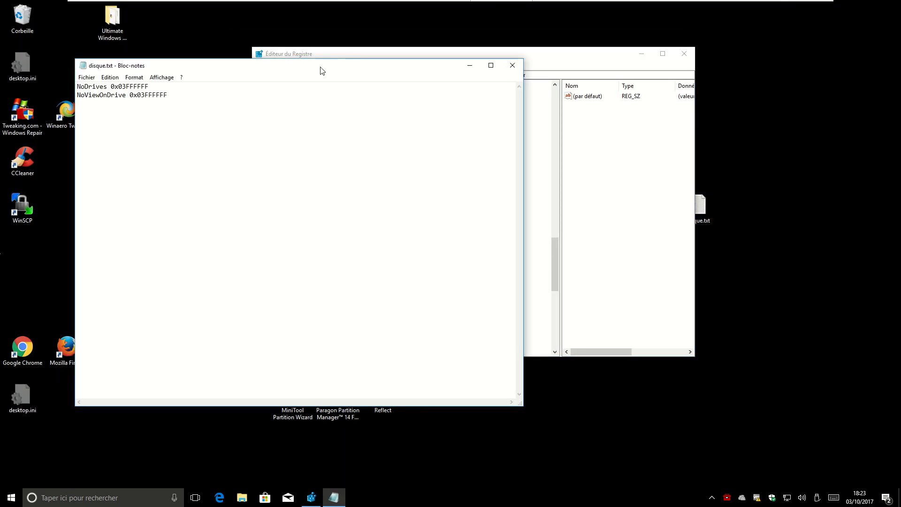
- Place the disque.txt note at the lower right, select NoDrives in it, and re-maximize Registry Editor
left_click_drag(322, 65, 706, 294)
double_click(480, 309)
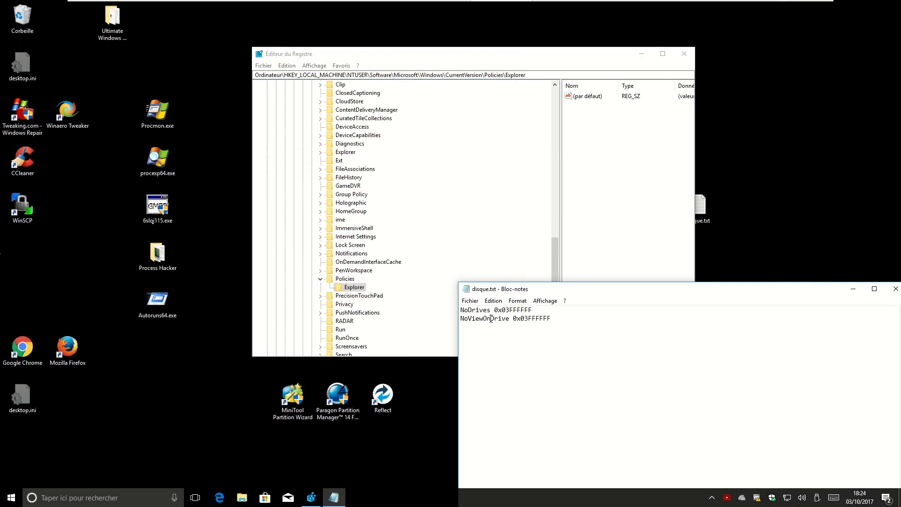
double_click(487, 318)
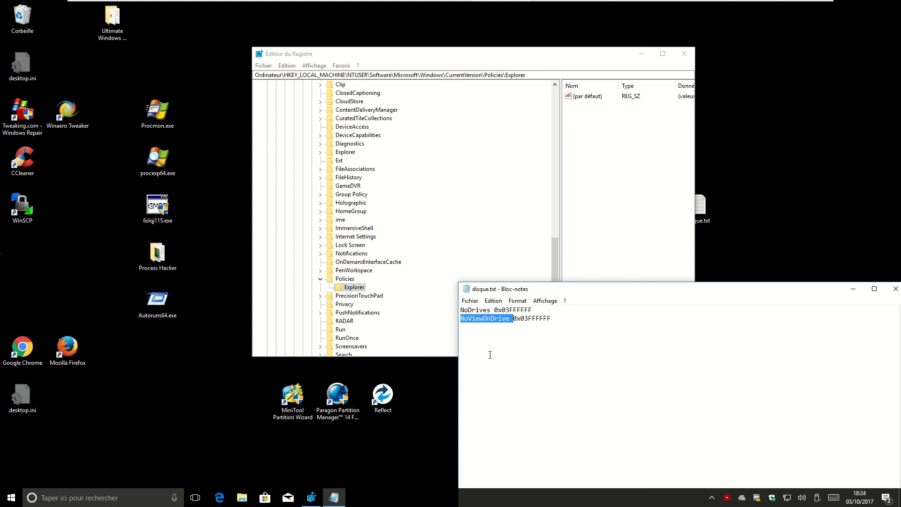
double_click(491, 310)
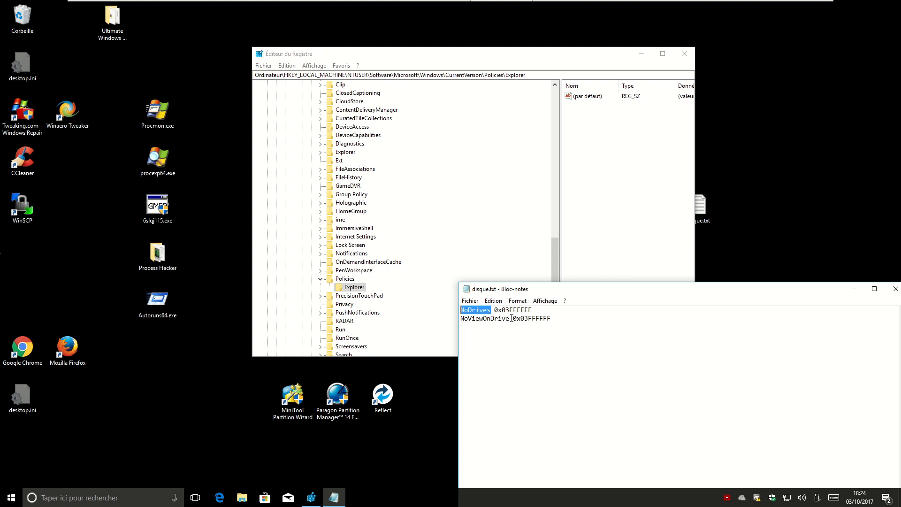
double_click(536, 54)
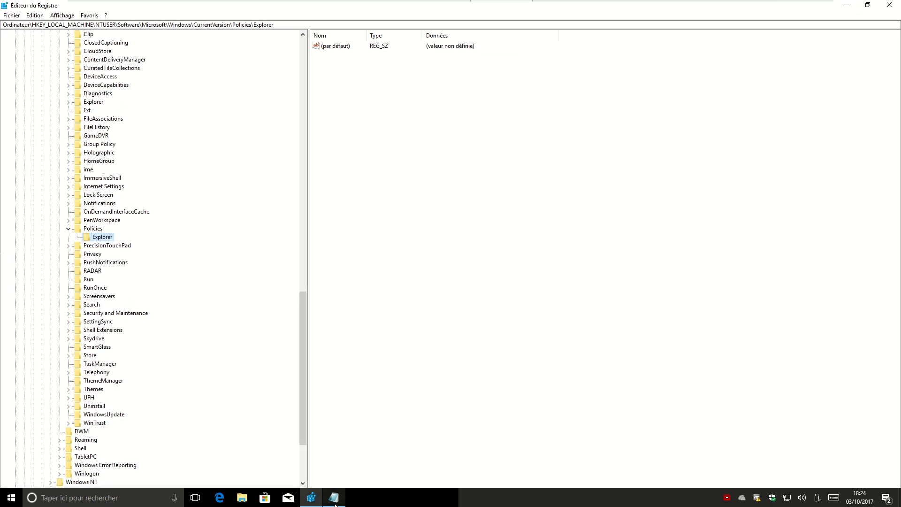
- Create a new 32-bit DWORD under Policies\Explorer named NoDrives, copied from the note
key("alt+Tab")
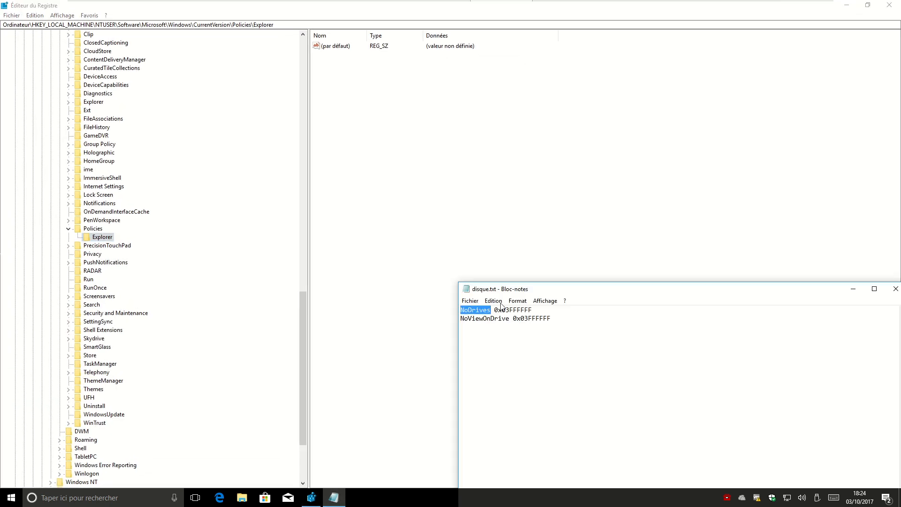
right_click(391, 109)
mouse_move(432, 117)
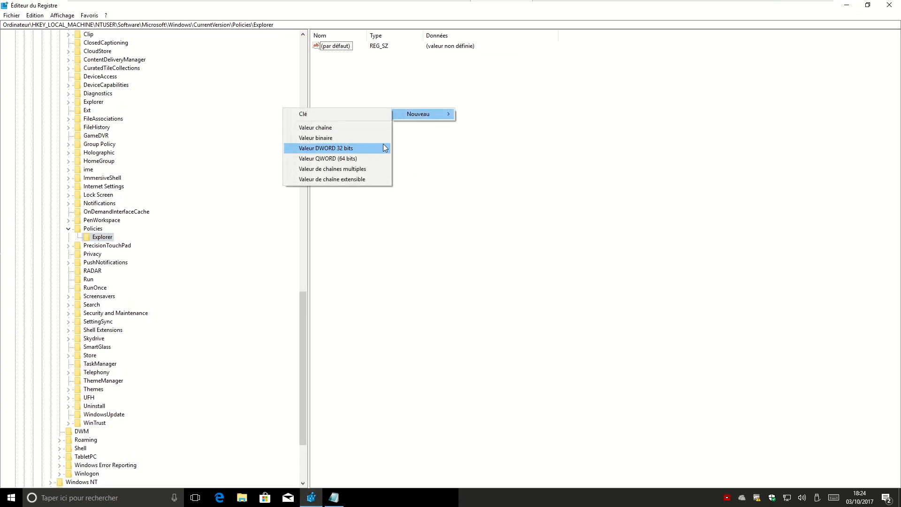
left_click(337, 150)
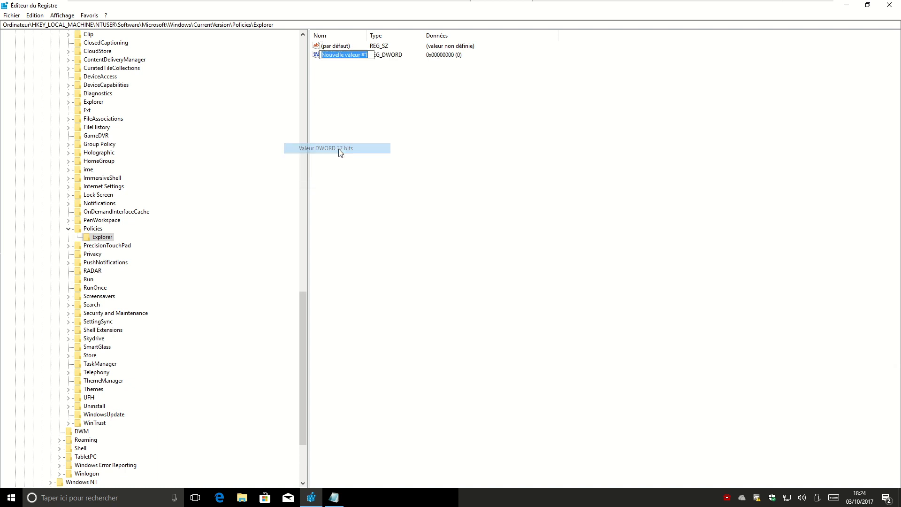
left_click(334, 498)
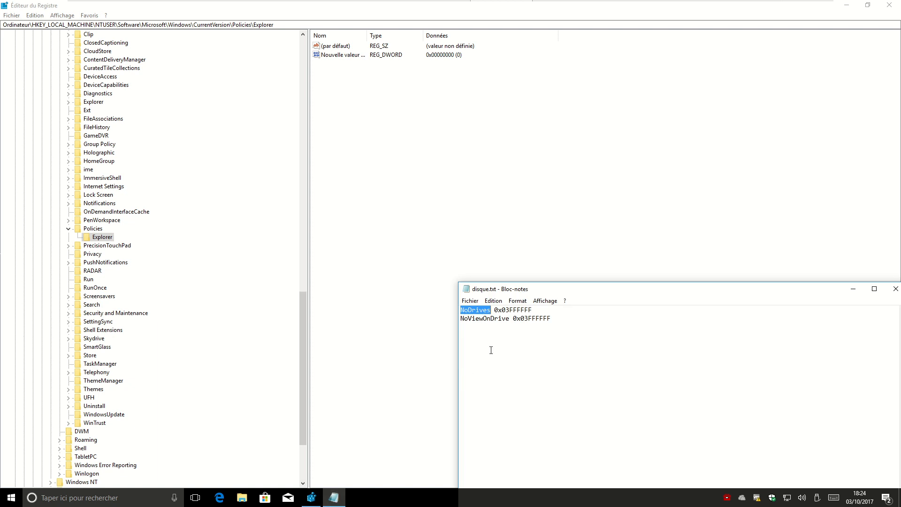
double_click(484, 310)
left_click_drag(460, 310, 491, 309)
key("ctrl+c")
left_click(352, 58)
key("ctrl+v")
key("Return")
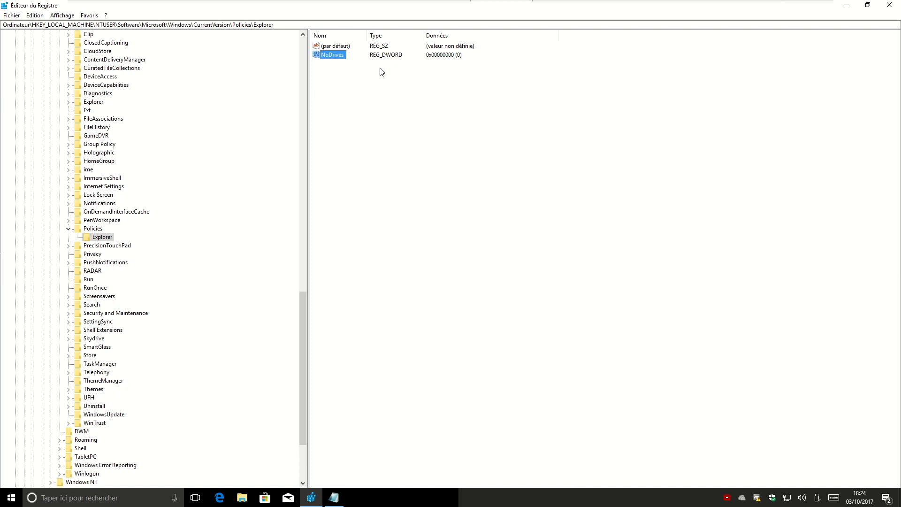
- Give NoDrives the hexadecimal drive mask 0x03FFFFFF copied from disque.txt
double_click(331, 56)
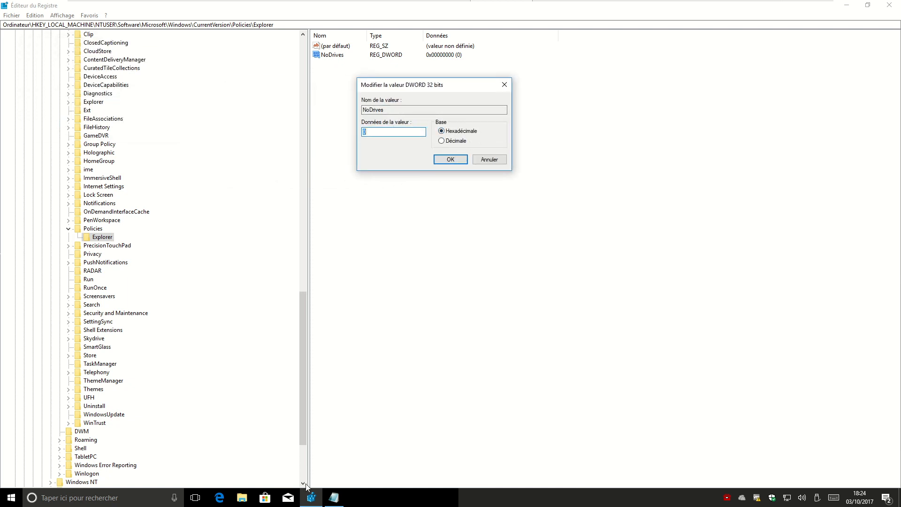
left_click(334, 497)
left_click_drag(533, 310, 494, 310)
right_click(516, 310)
left_click(488, 340)
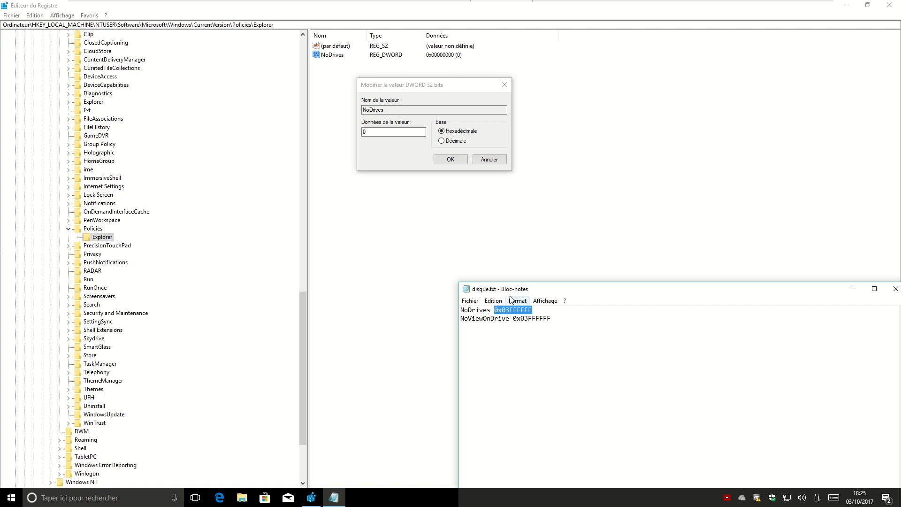
left_click(399, 151)
key("ctrl+v")
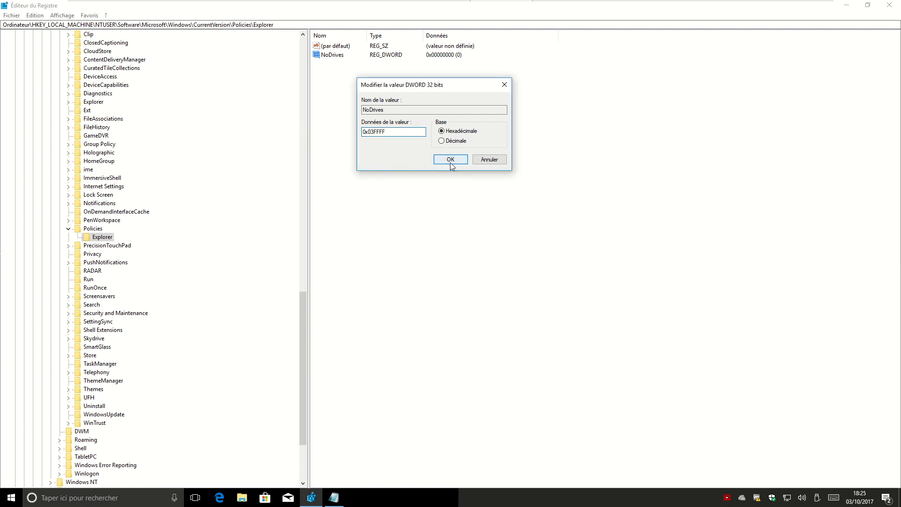
left_click(451, 159)
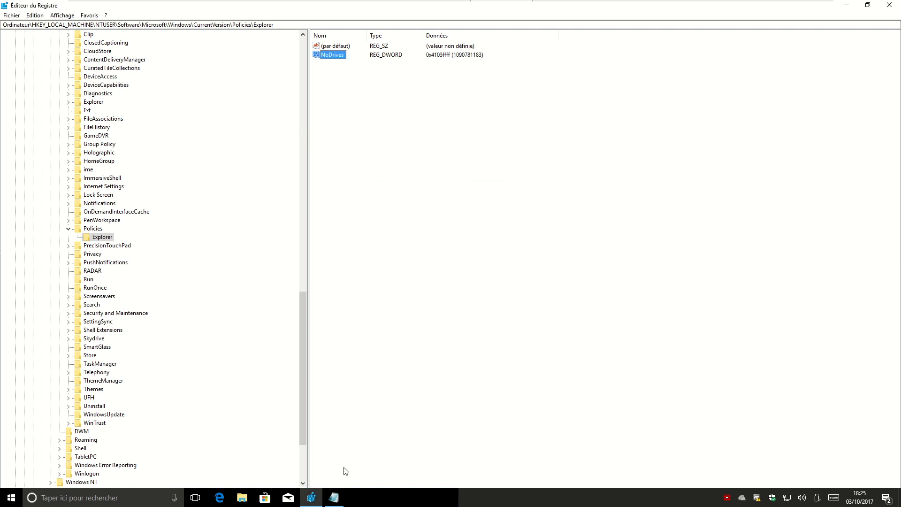
- Create a second 32-bit DWORD named NoViewOnDrive, copying the name from the note
left_click(334, 497)
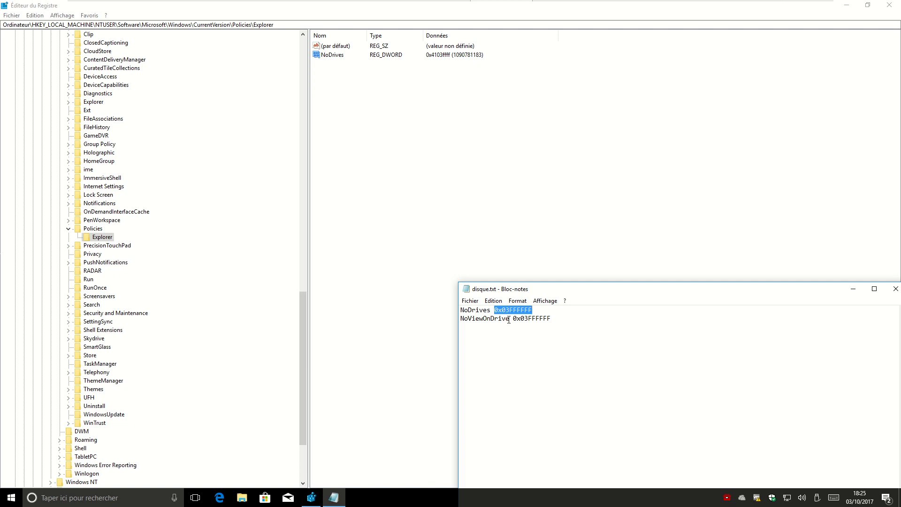
left_click_drag(510, 319, 452, 318)
right_click(374, 123)
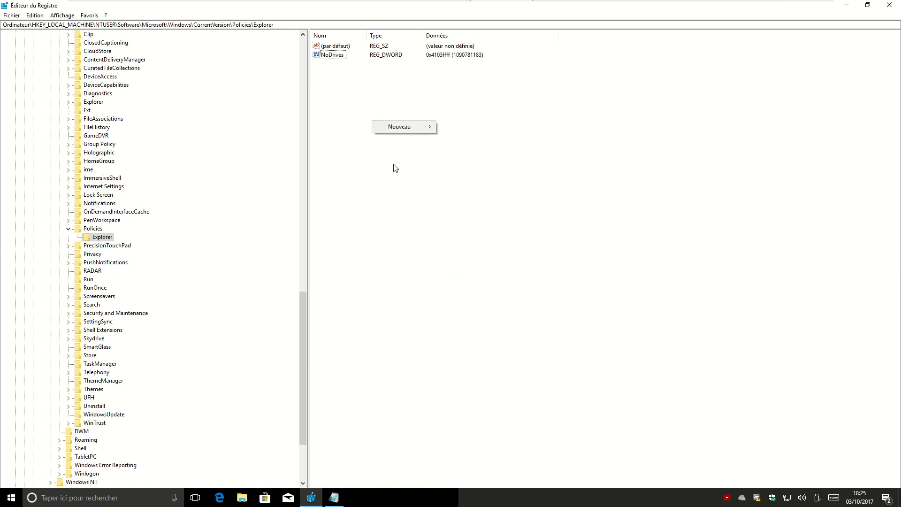
mouse_move(403, 128)
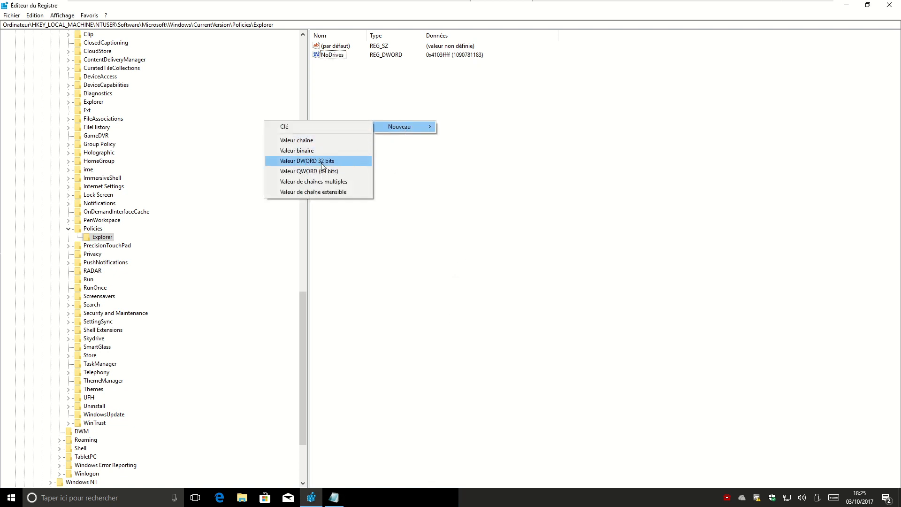
left_click(306, 161)
key("ctrl+v")
key("Return")
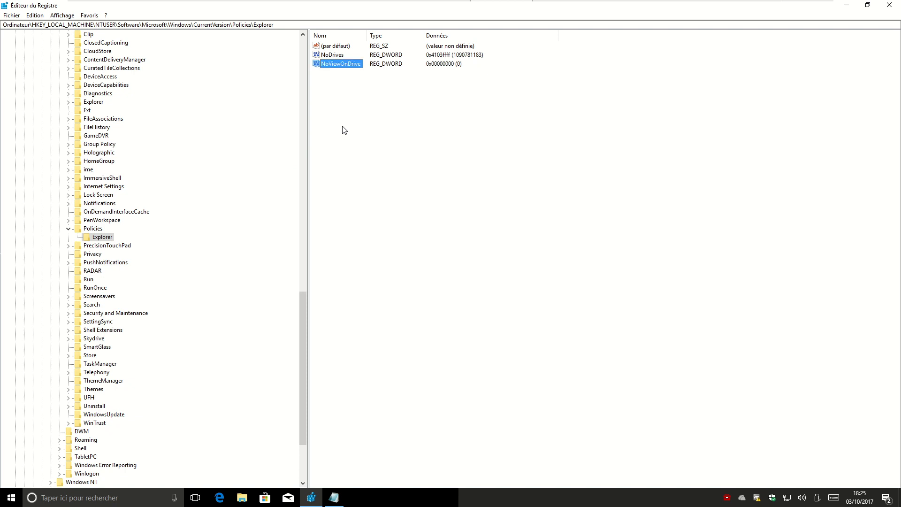
- Set NoViewOnDrive's data to the 0x03FFFFFF mask from the note, then close Registry Editor
key("Return")
left_click_drag(129, 52, 479, 129)
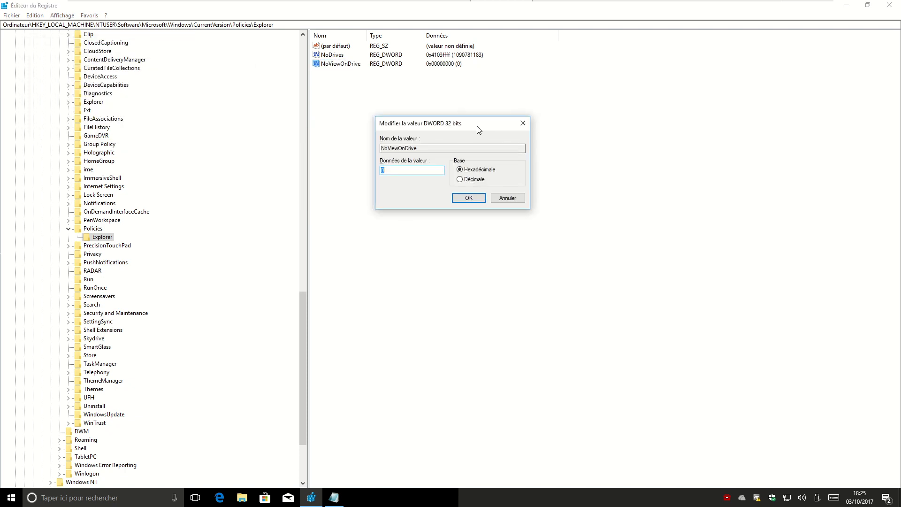
left_click(333, 498)
left_click(550, 314)
left_click_drag(550, 315, 513, 318)
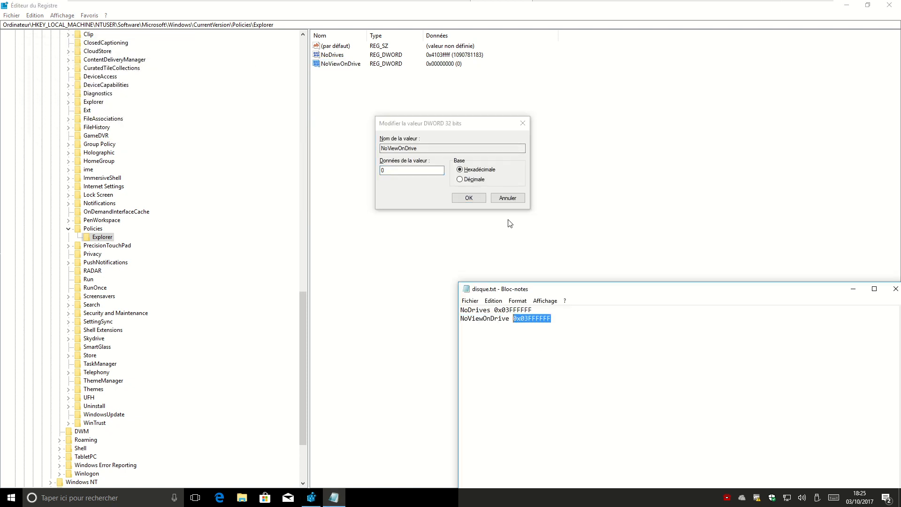
left_click(368, 177)
key("ctrl+v")
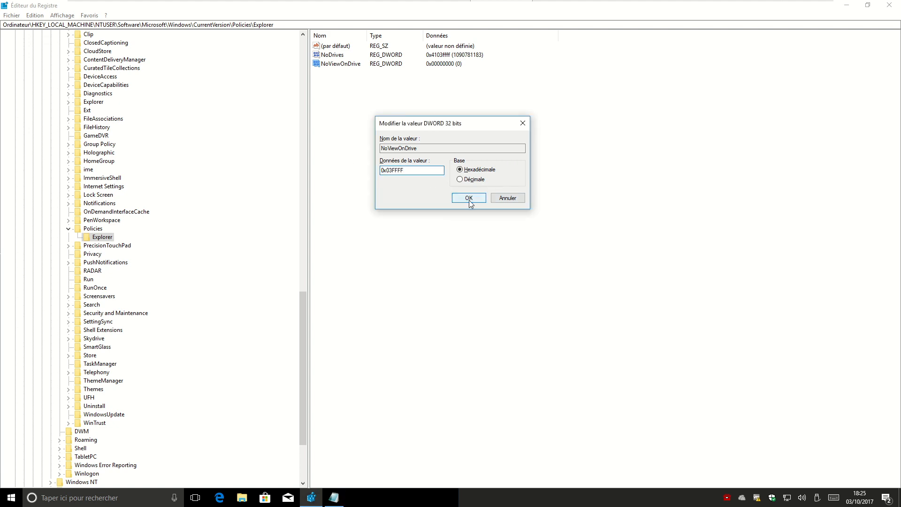
left_click(469, 198)
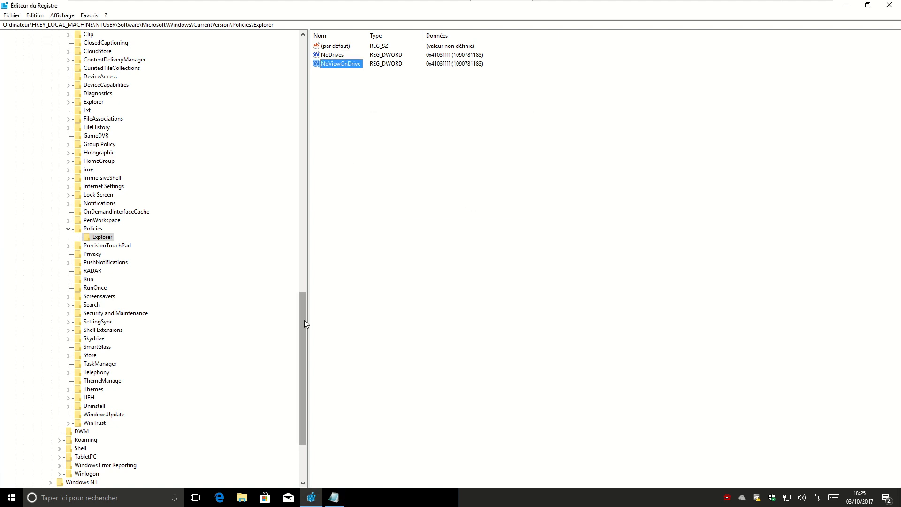
left_click_drag(304, 322, 378, 86)
left_click(889, 4)
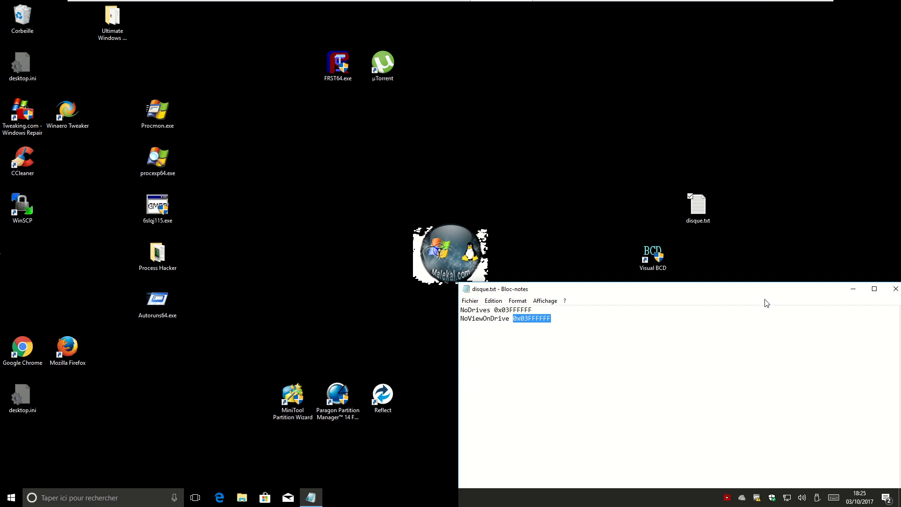
- Close the disque.txt note and sign out of Windows from the Start quick menu
left_click(896, 288)
right_click(11, 497)
mouse_move(49, 471)
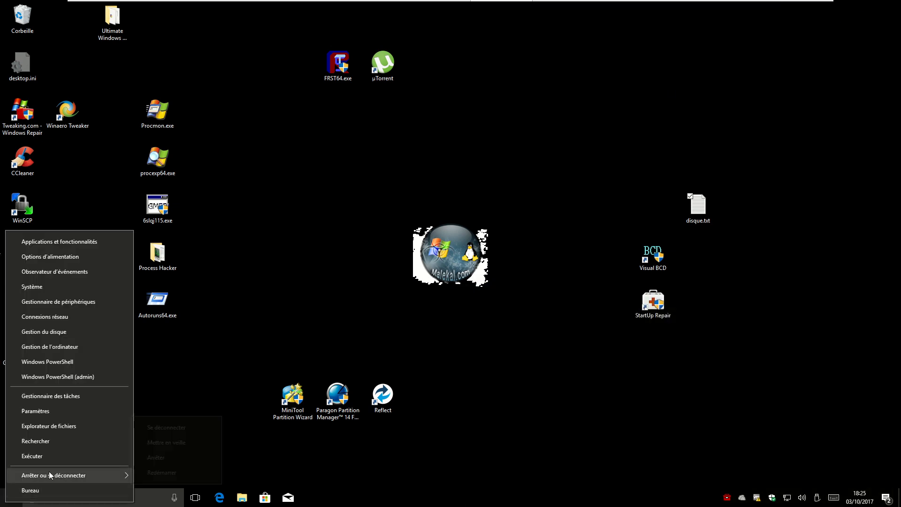
left_click(188, 428)
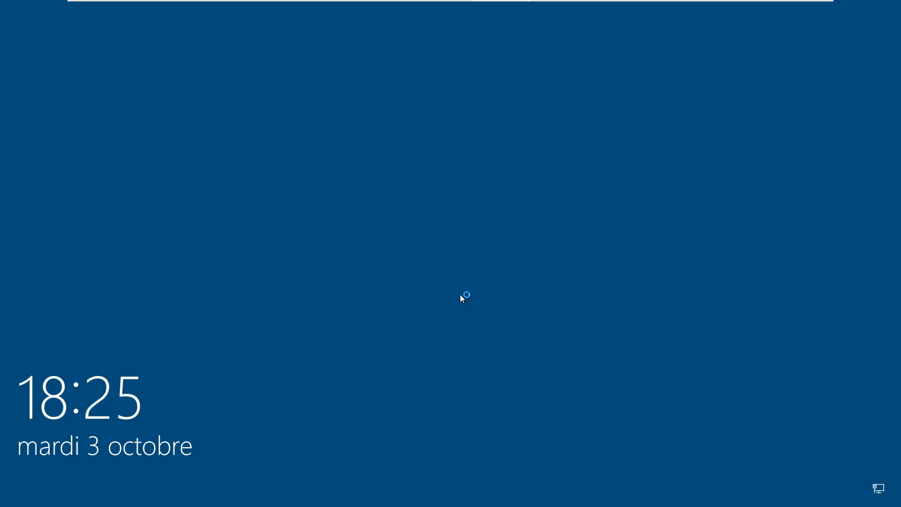
- Sign back in as the standard non-administrator account using its password
left_click(437, 303)
left_click(97, 486)
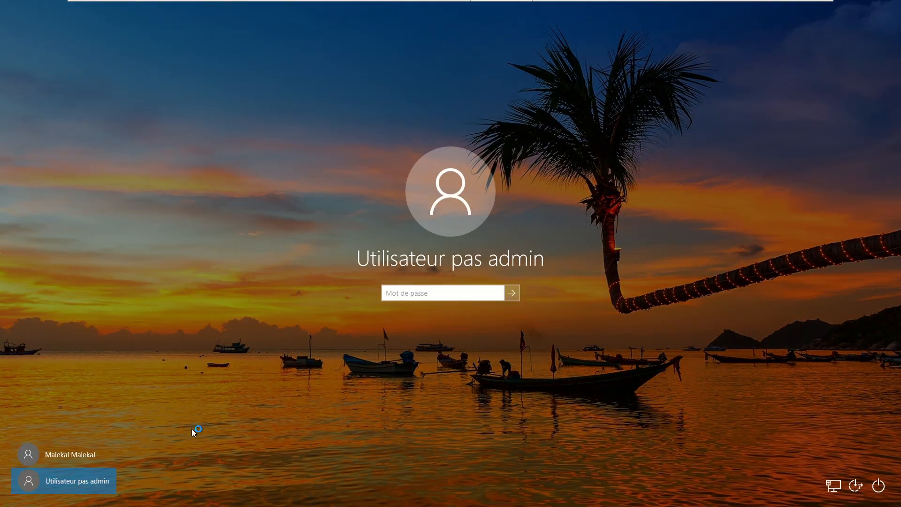
left_click(464, 295)
type("•")
key("Return")
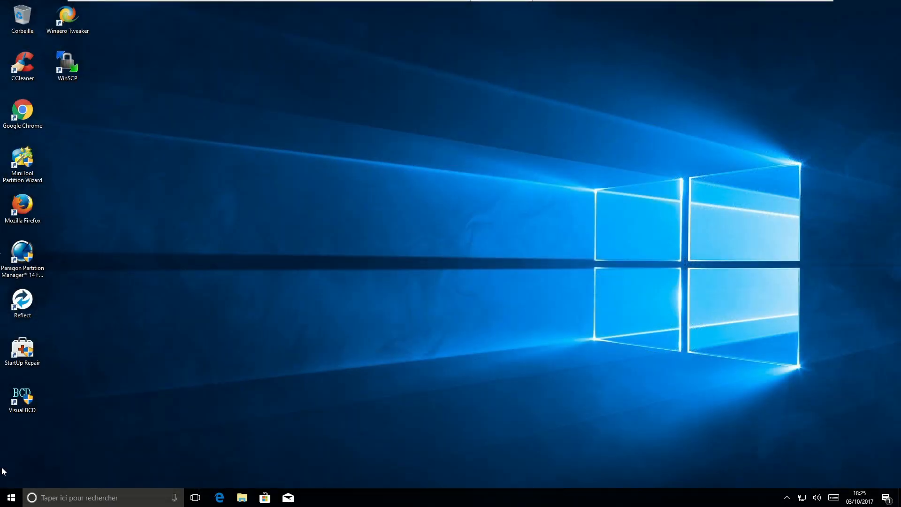
- Open File Explorer, view Ce PC, and try to open drive C: from the address bar
key("super+e")
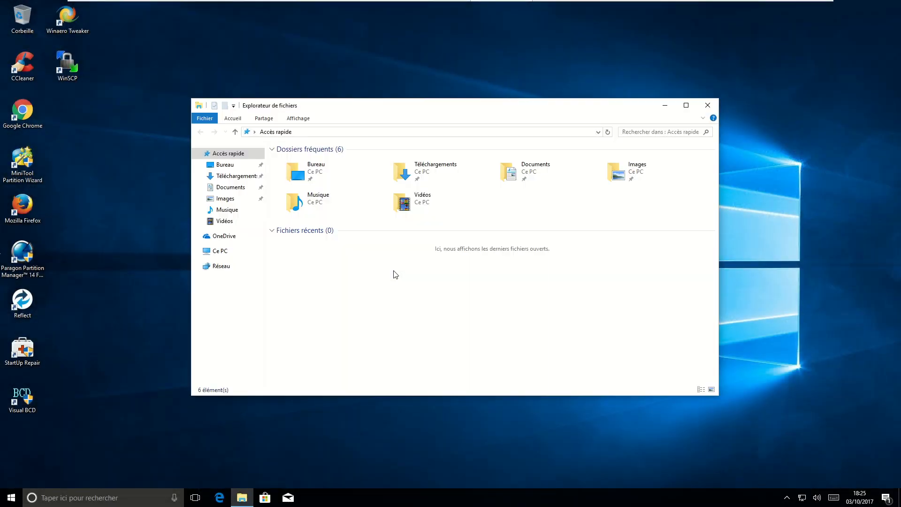
left_click(237, 251)
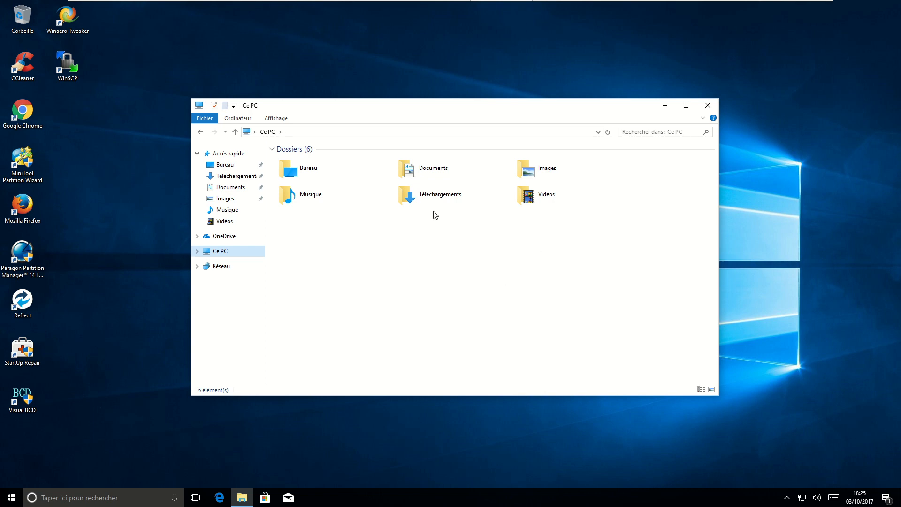
left_click(308, 132)
type("c:")
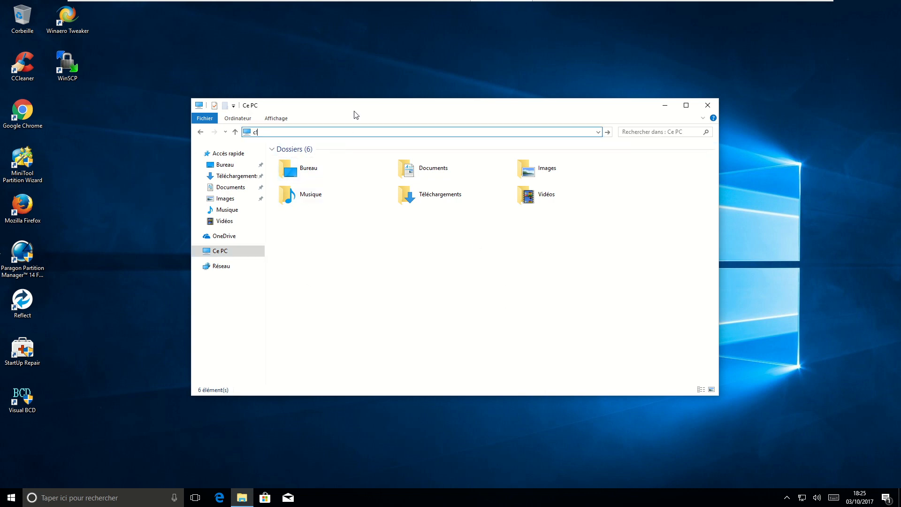
key("Return")
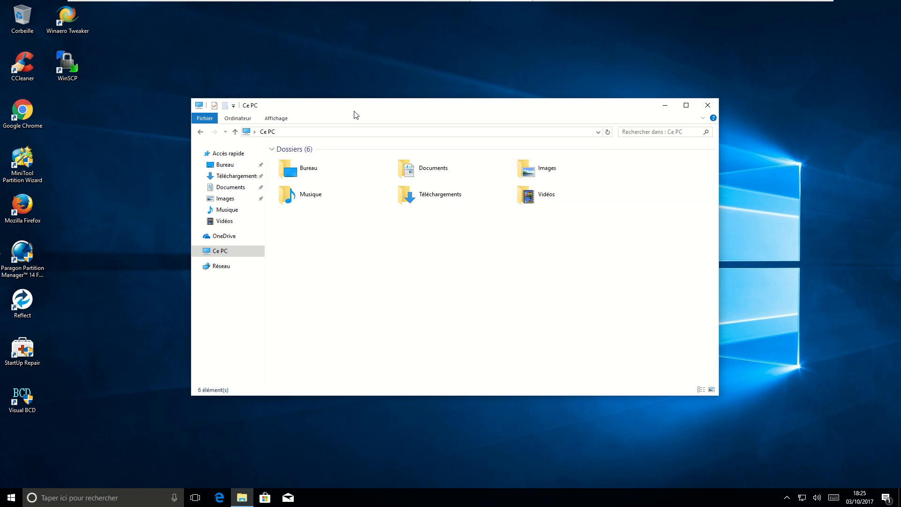
- Try opening c:\windows, dismiss the Restrictions error, minimize Explorer, and exit VMware full screen
left_click(354, 133)
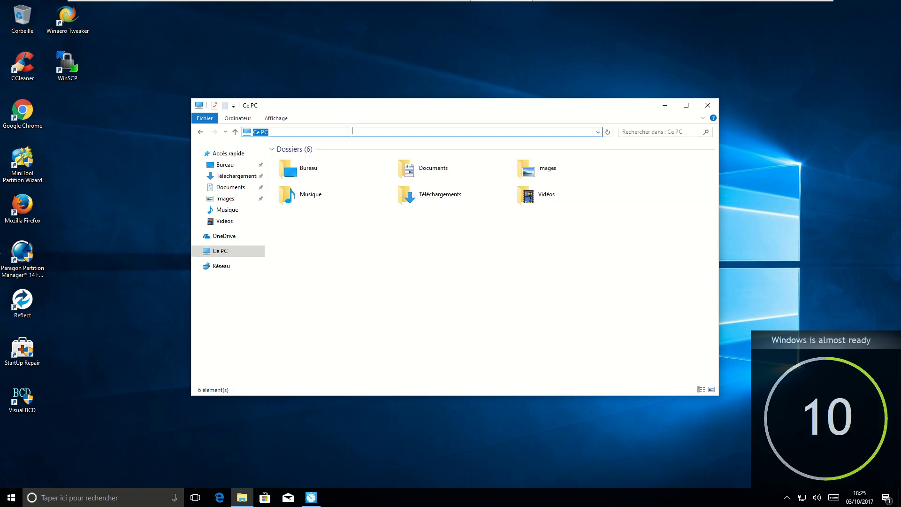
type("c:\\windows")
key("Return")
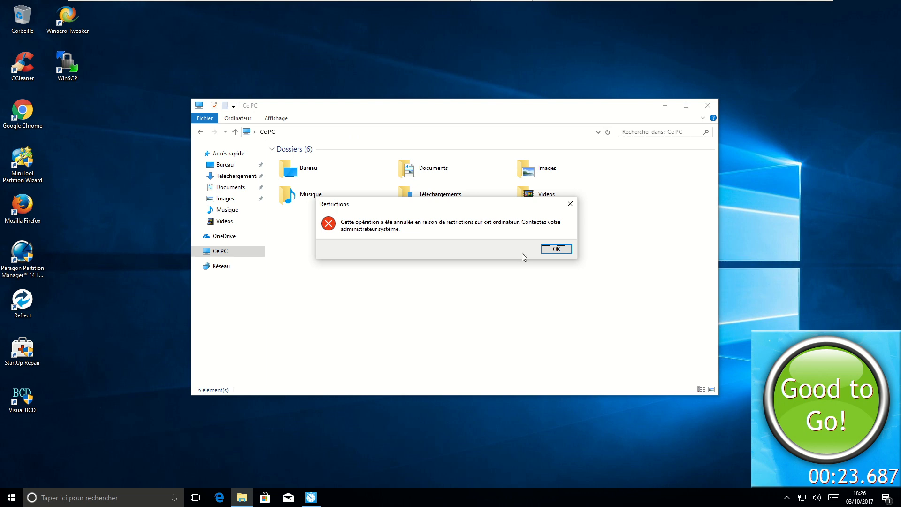
left_click(553, 249)
left_click(660, 111)
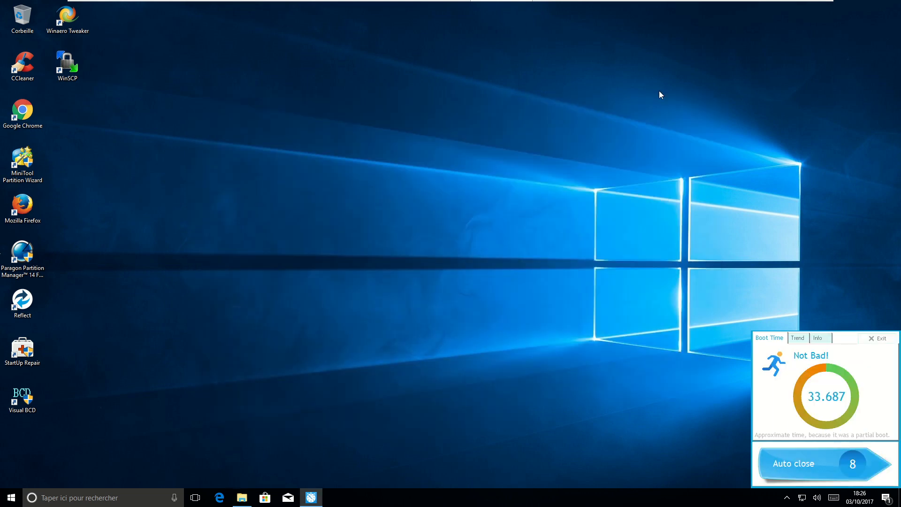
left_click(383, 10)
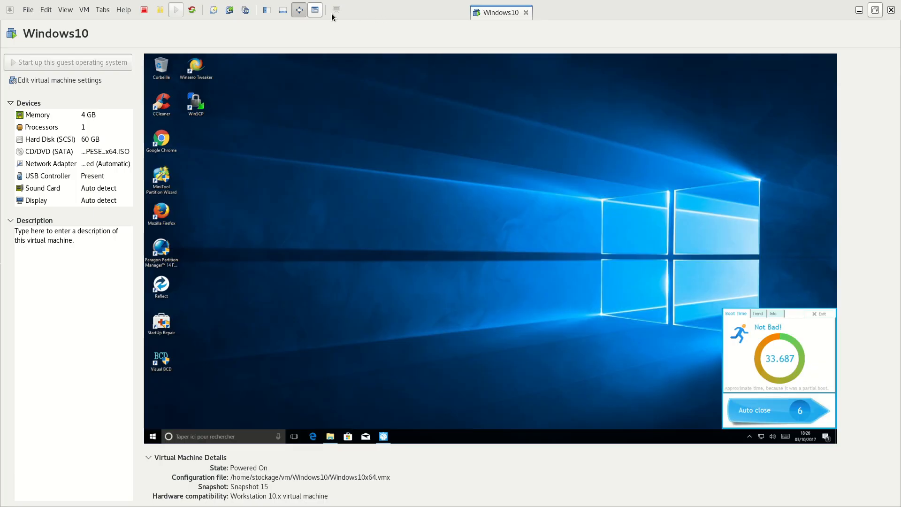